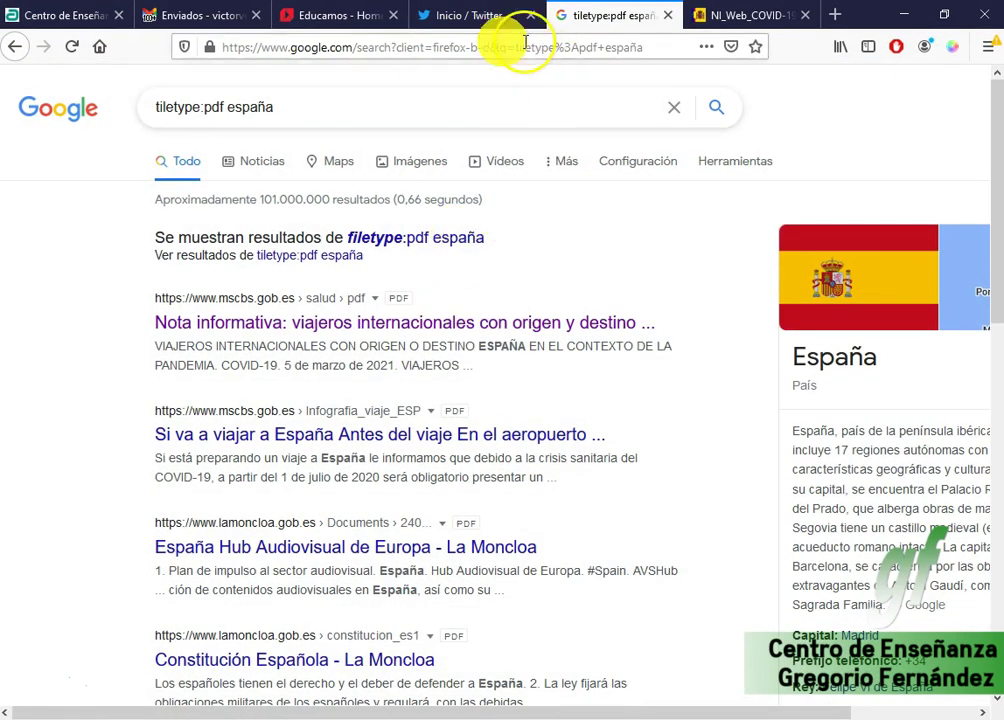
Fix the query typo and rerun the Google search as 'filetype:pdf españa'.
drag(302, 105, 34, 112)
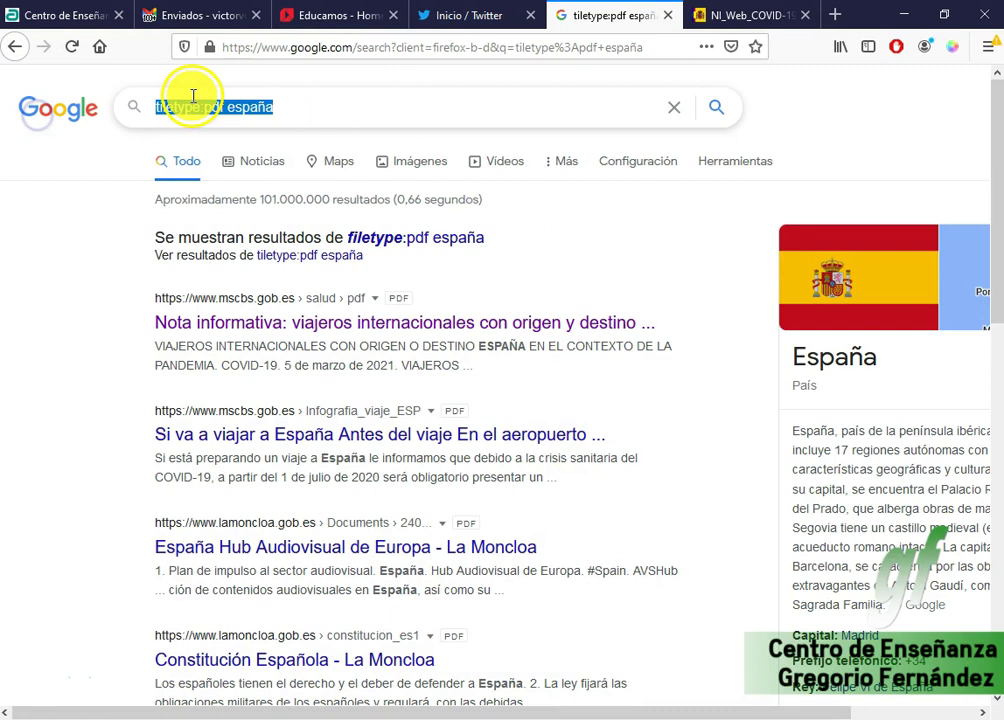
key(Home)
key(Delete)
key(Return)
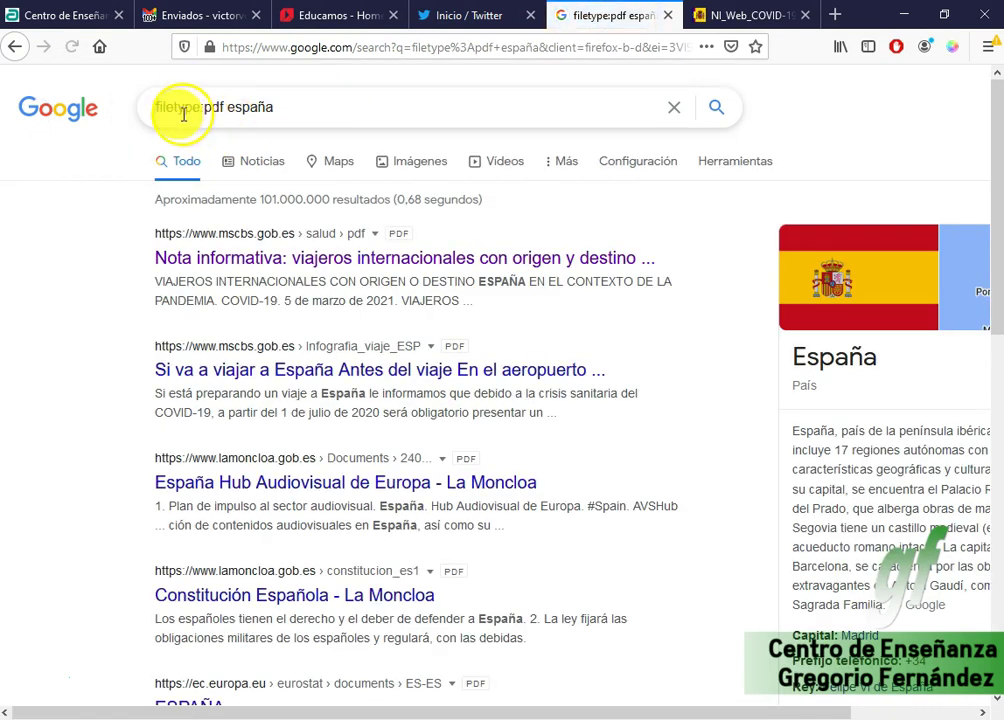
Select the 'filetype:pdf' and 'españa' parts of the query, then move to the COVID-19 travellers PDF.
click(197, 106)
drag(218, 111, 139, 112)
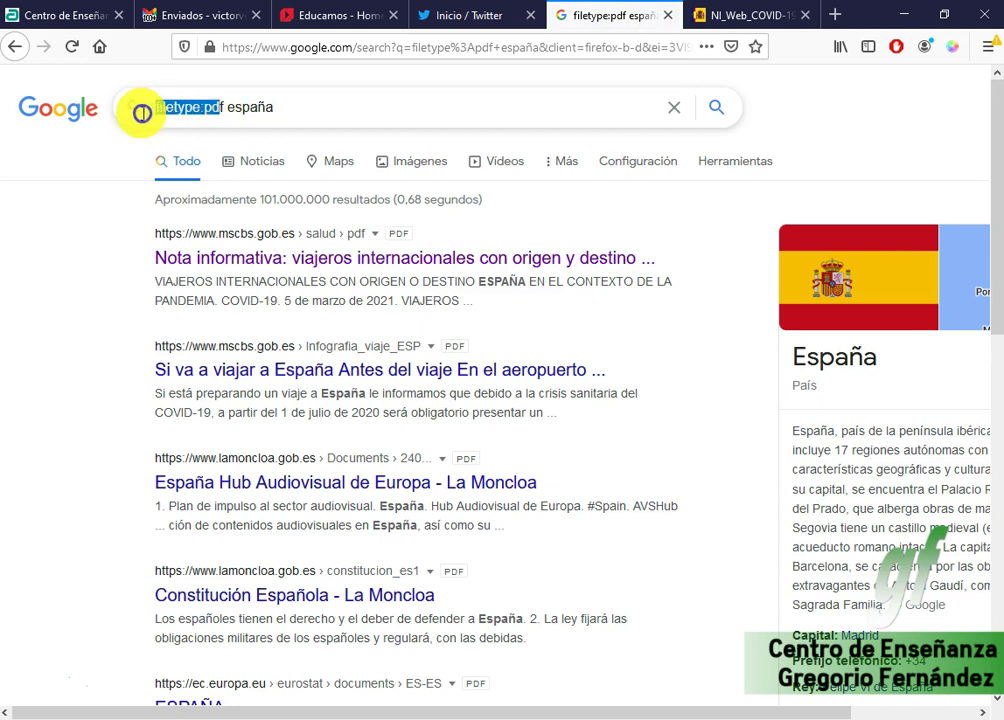
click(221, 107)
drag(221, 107, 131, 110)
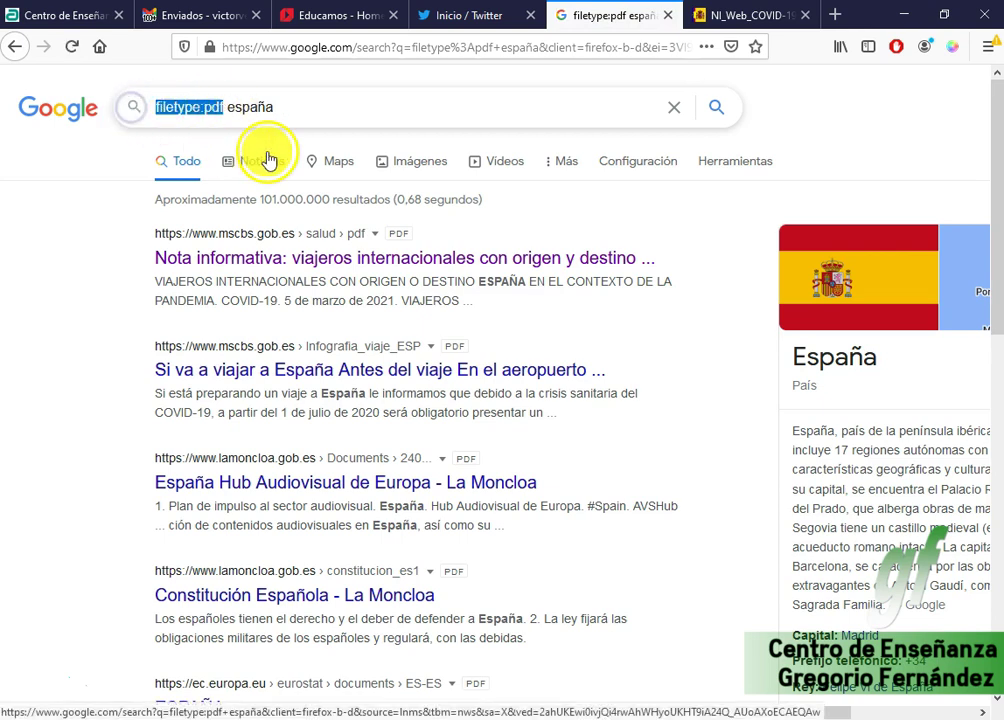
double_click(248, 109)
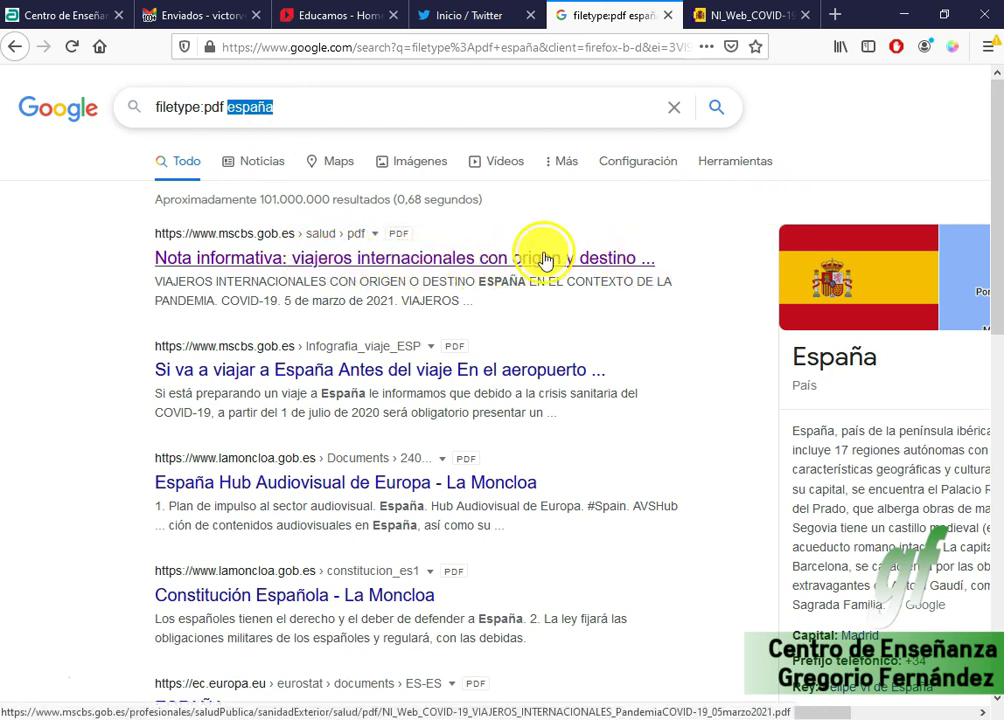
click(720, 16)
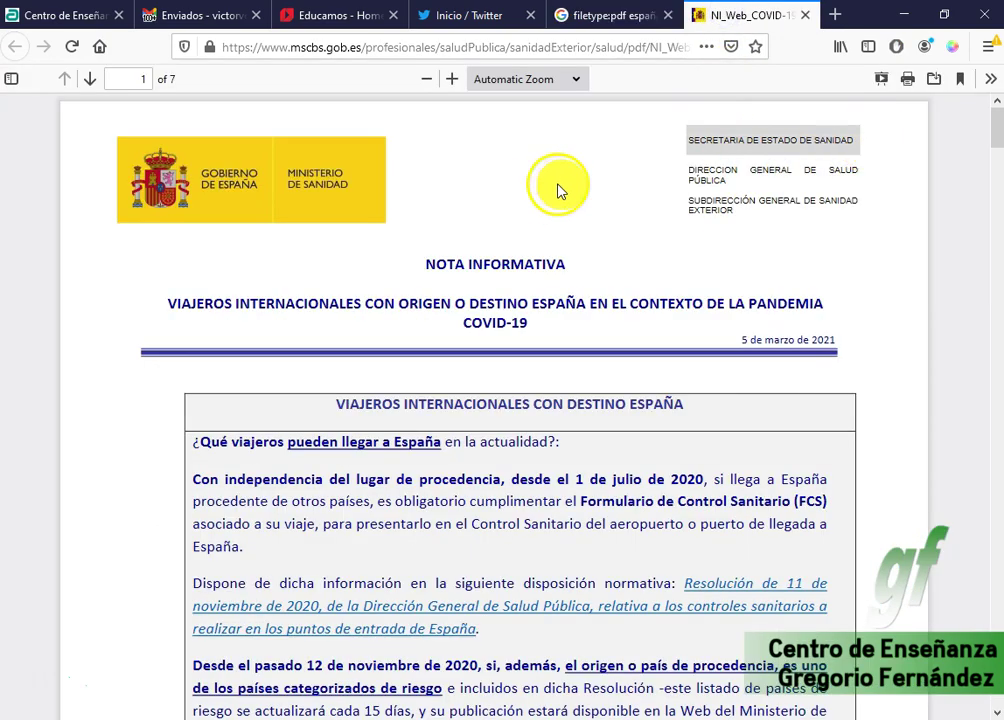
Scroll through the COVID-19 travellers PDF and start saving it with Save Page As.
scroll(558, 190, down, 7)
scroll(645, 231, down, 6)
scroll(648, 240, down, 6)
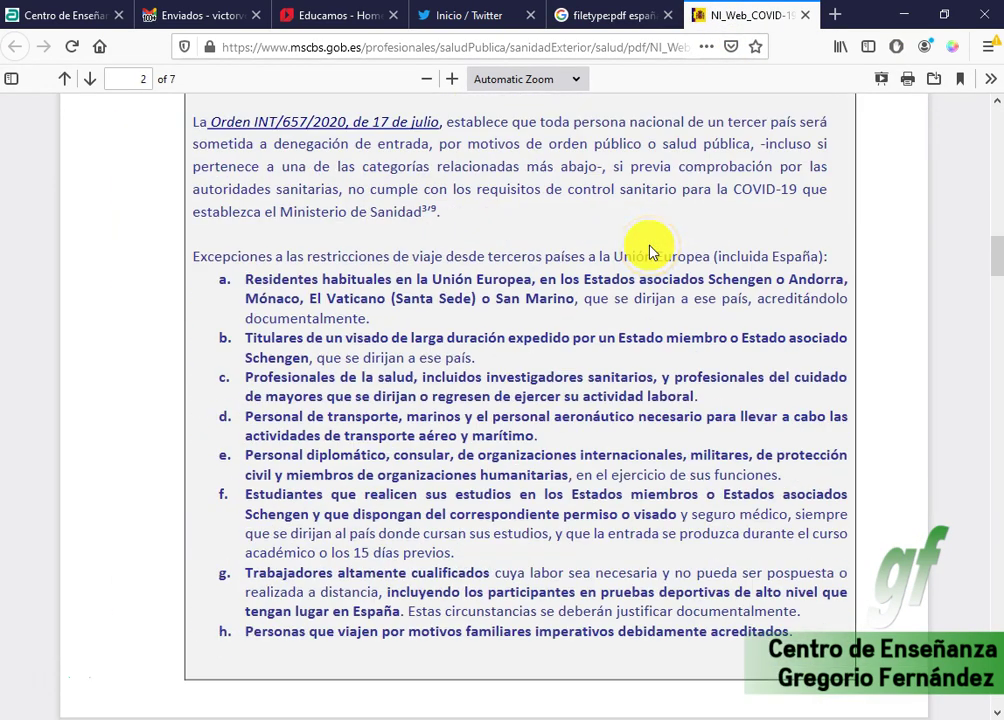
scroll(648, 250, up, 6)
scroll(650, 245, up, 7)
scroll(652, 250, up, 6)
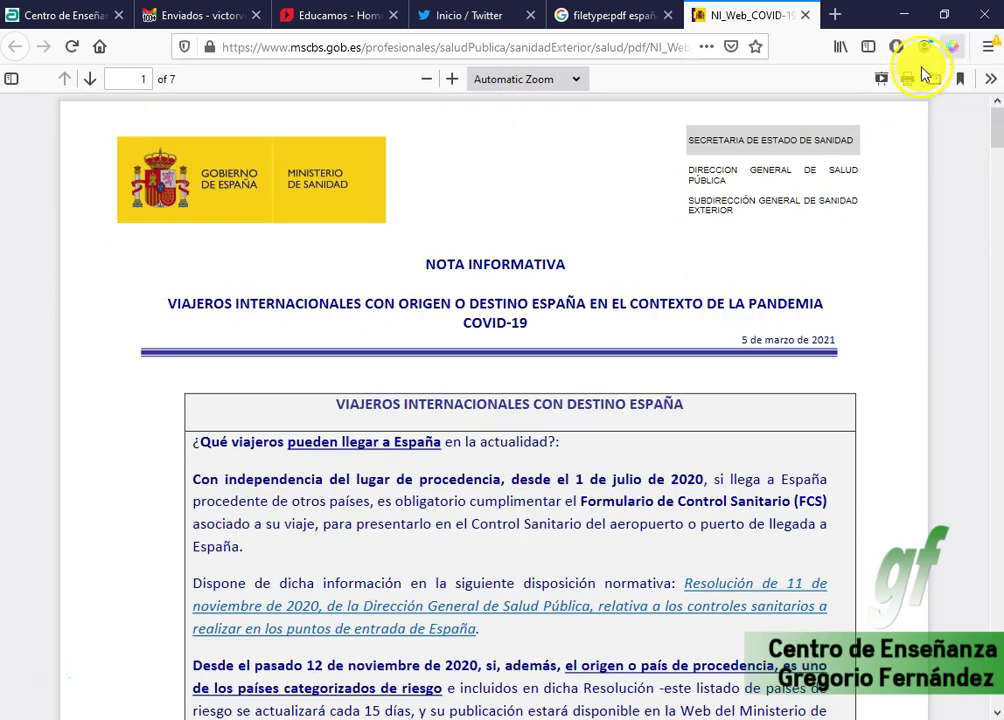
right_click(654, 240)
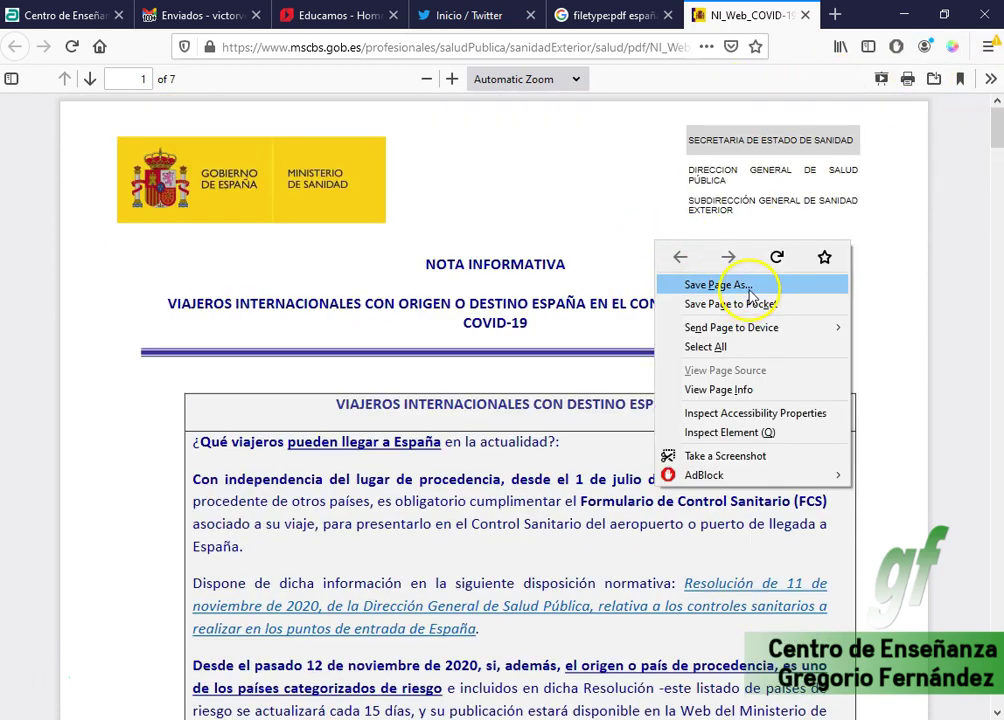
click(718, 285)
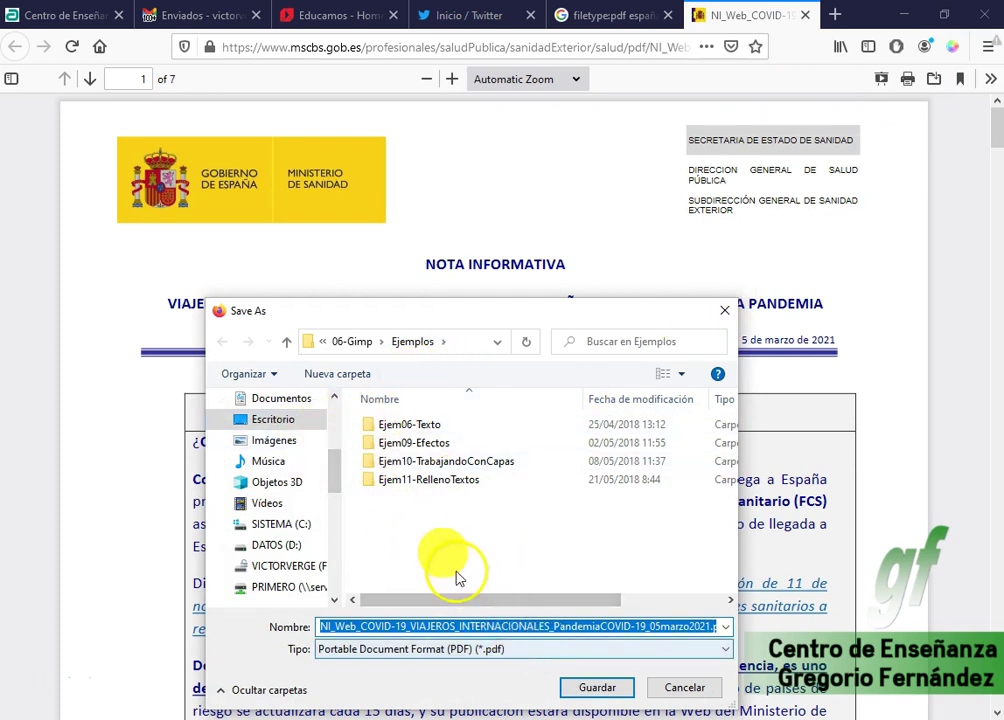
Create folder Ejem12-GeneracionPDF under Ejemplos and save the PDF inside it.
click(358, 373)
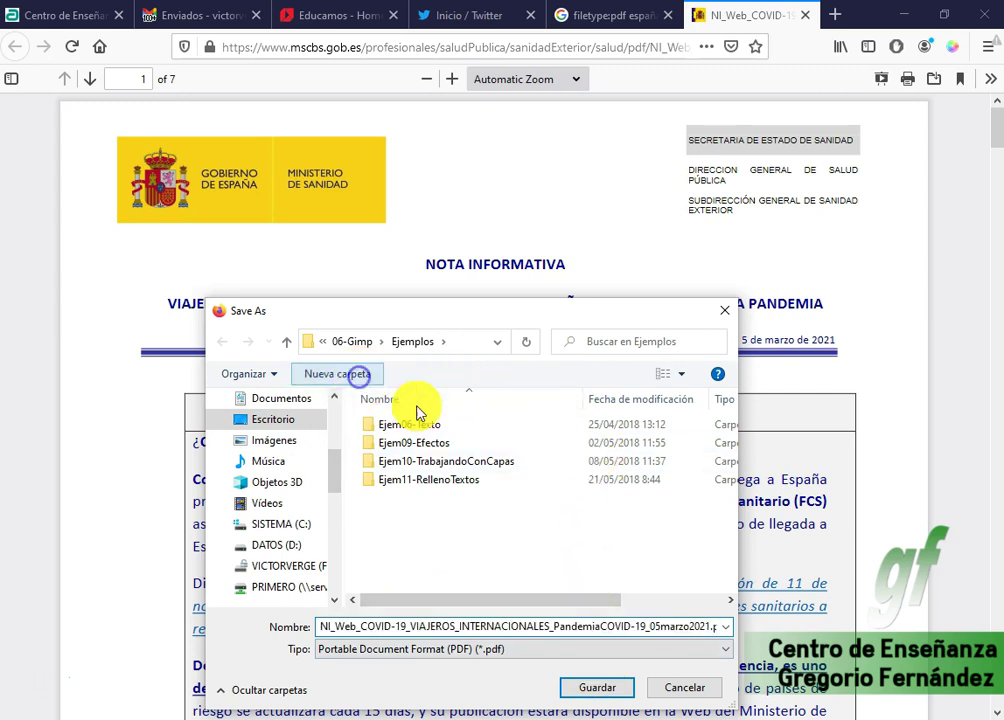
text(Ejem12-Generacio)
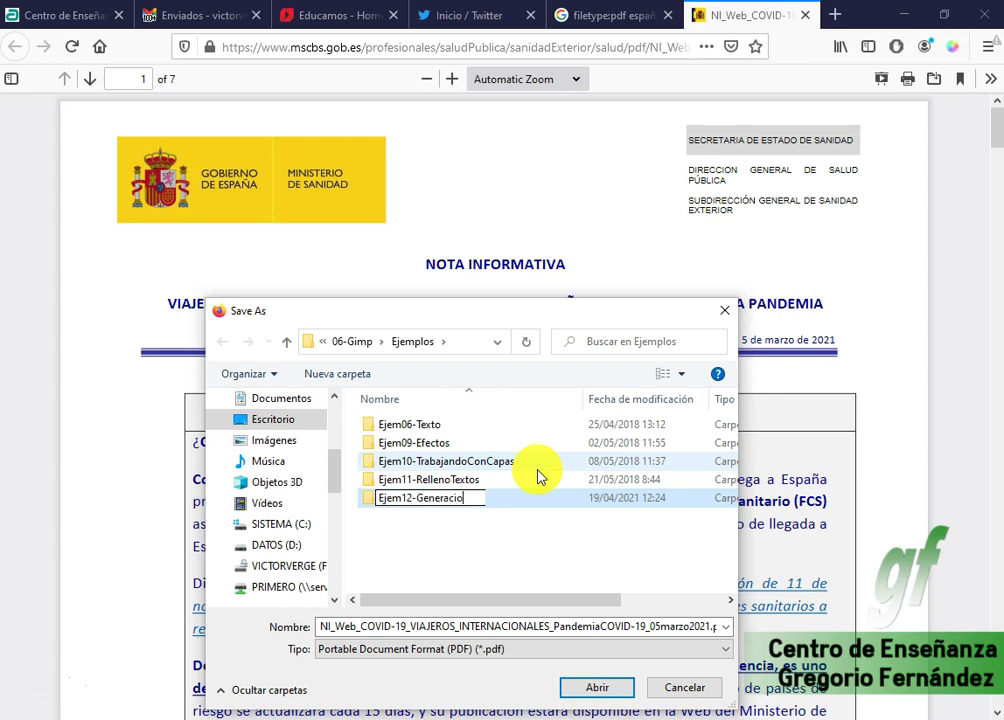
key(Return)
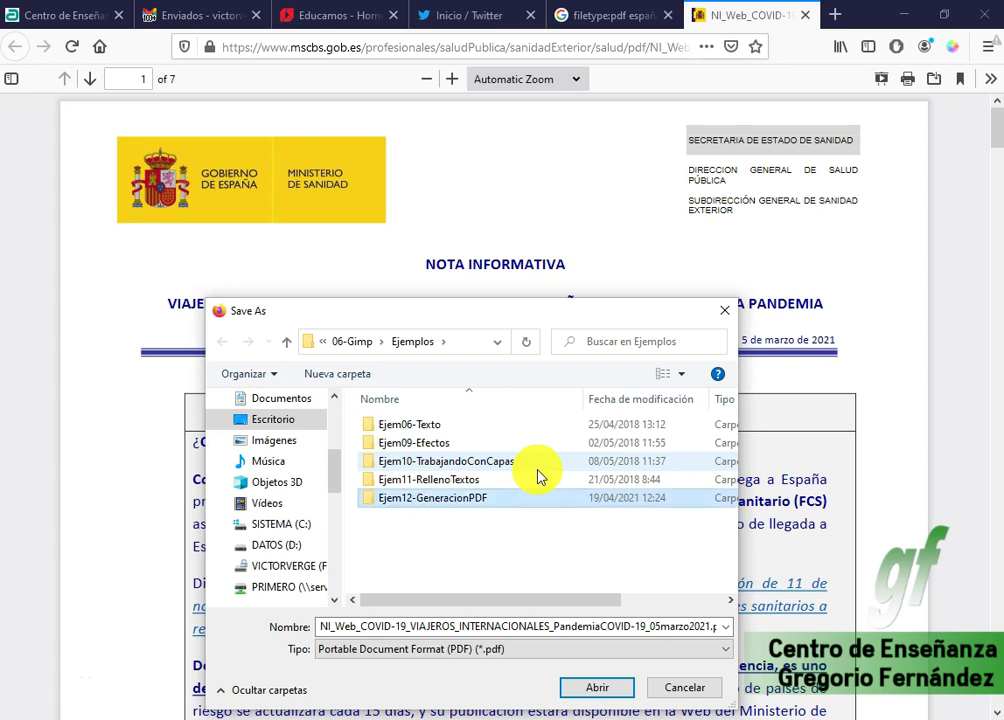
key(Return)
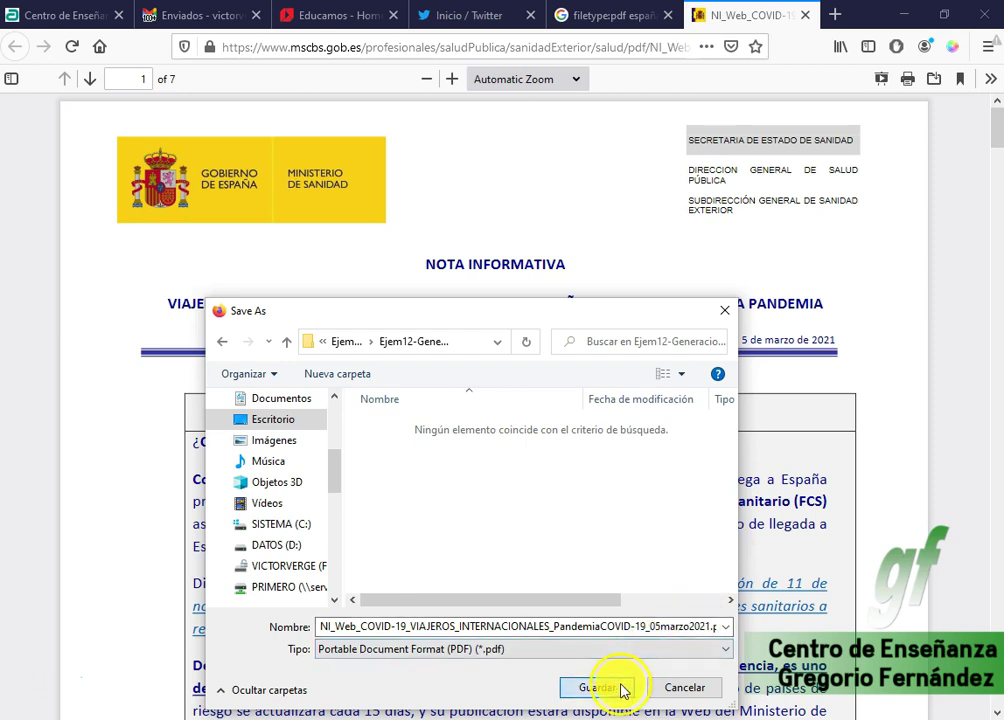
click(622, 687)
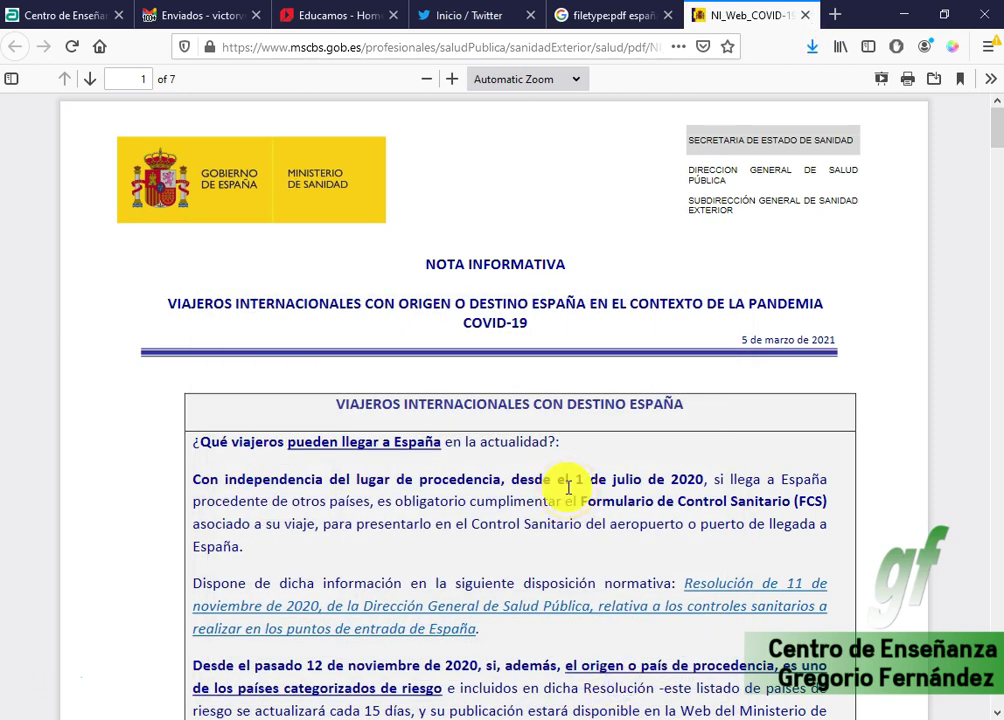
Show the downloaded PDF in File Explorer from the Downloads list and drag it onto GIMP.
click(812, 47)
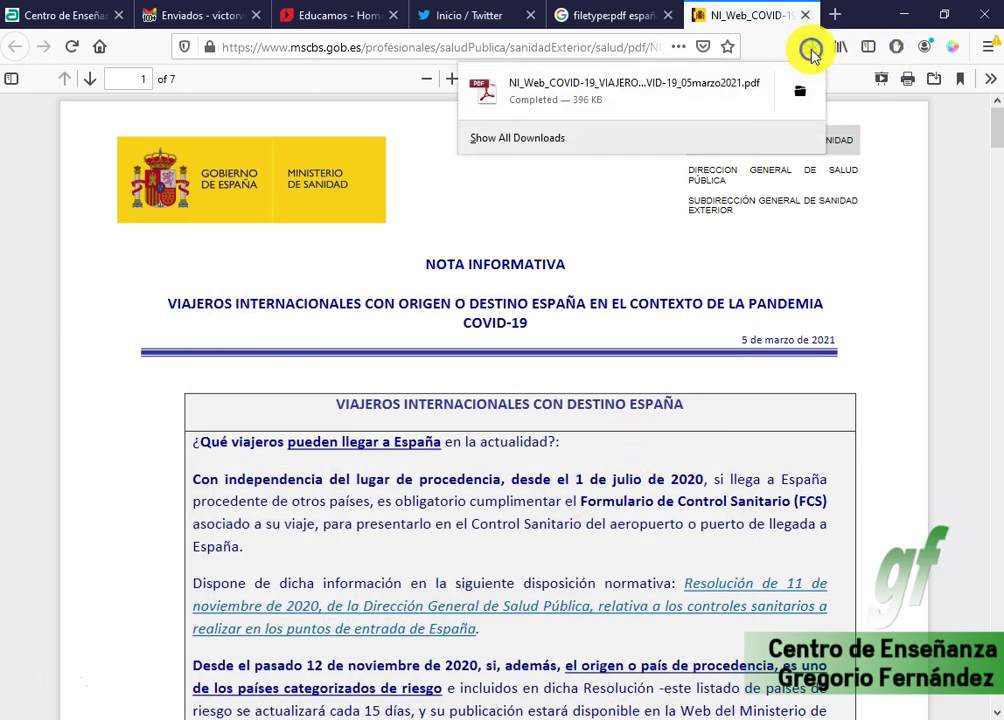
click(807, 82)
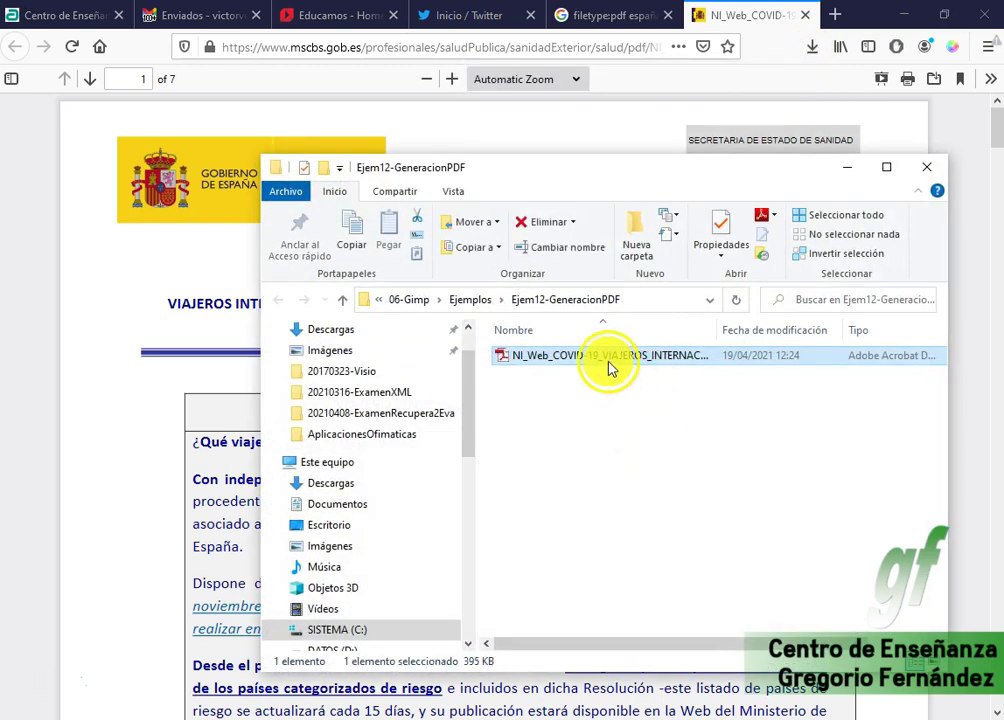
mouse_move(613, 363)
mouse_down()
mouse_move(607, 708)
mouse_move(352, 311)
mouse_up()
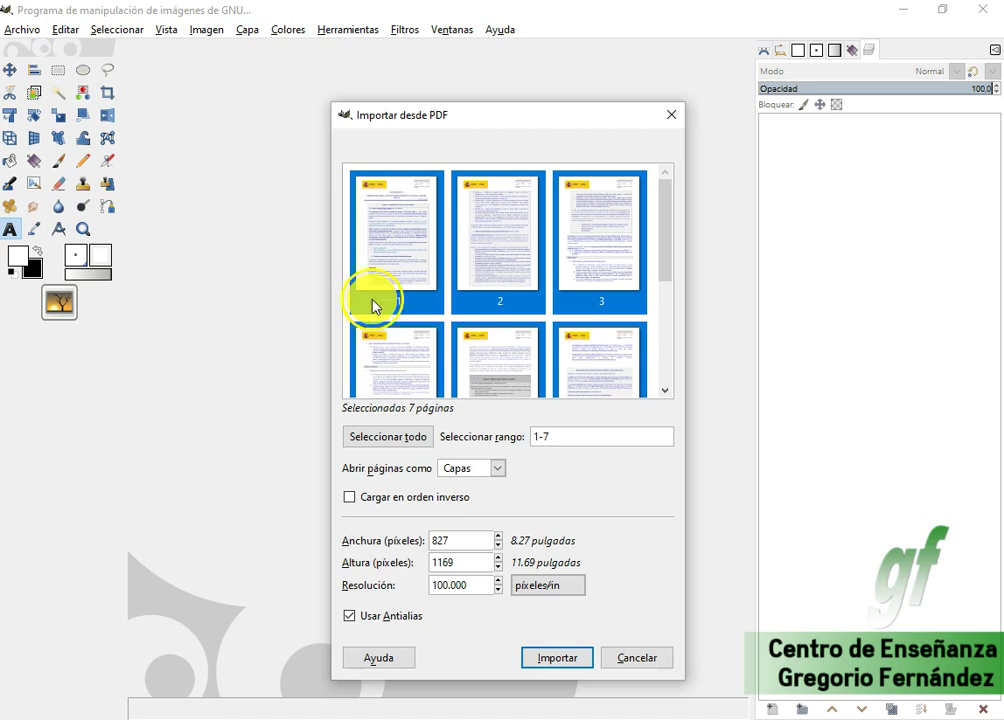
Import pages 1-7 of the PDF as layers of one GIMP image.
mouse_move(663, 246)
mouse_down()
mouse_move(684, 365)
mouse_move(665, 222)
mouse_up()
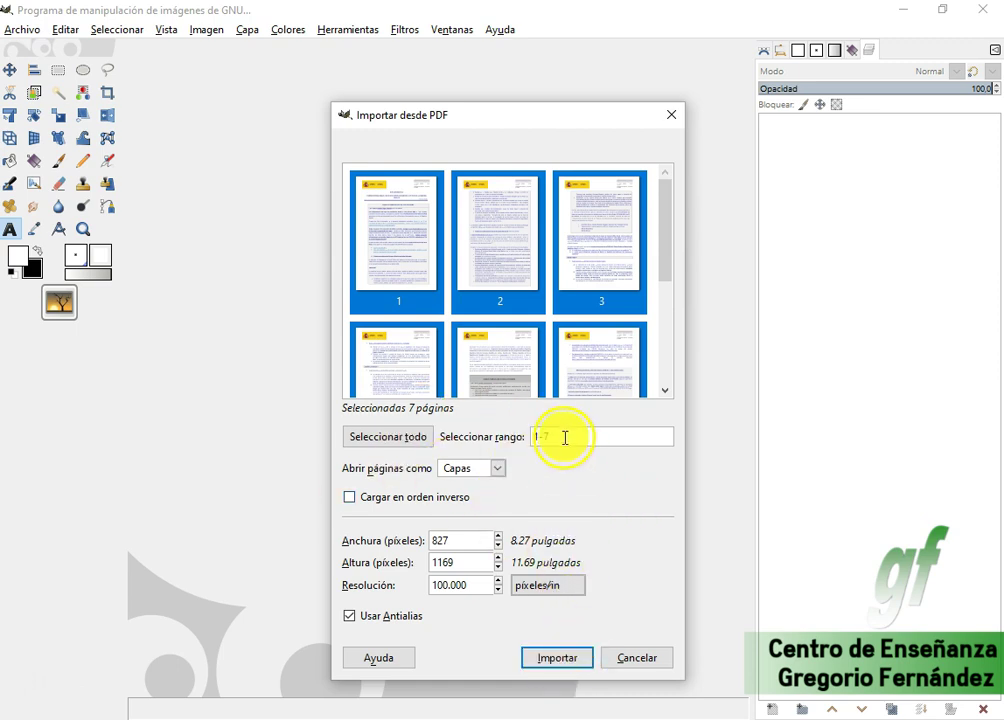
click(577, 665)
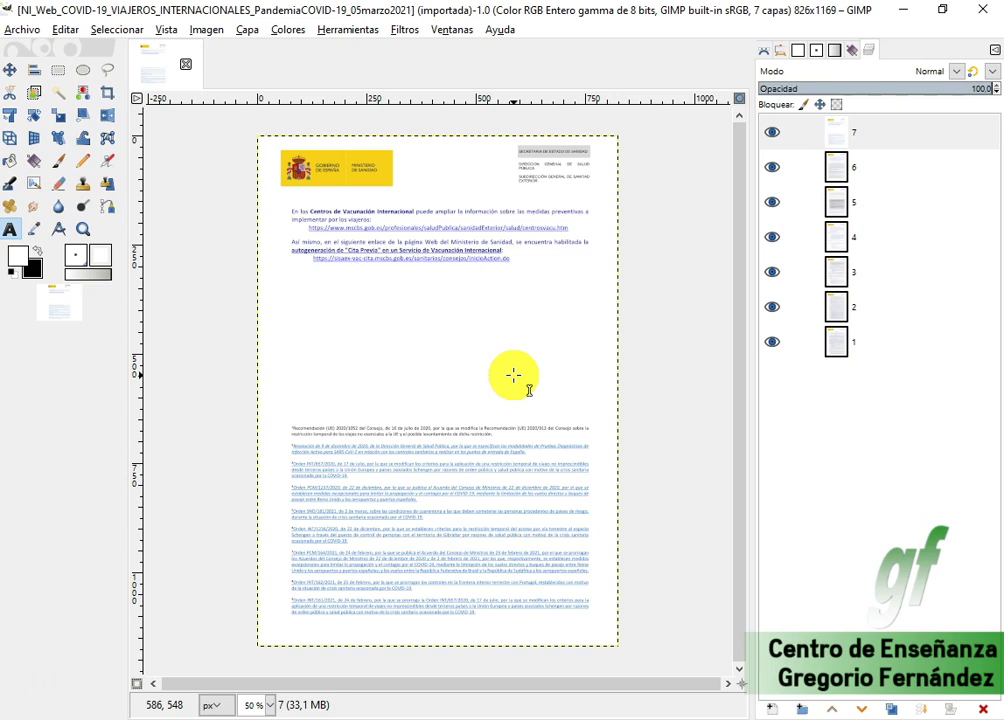
drag(836, 272, 848, 170)
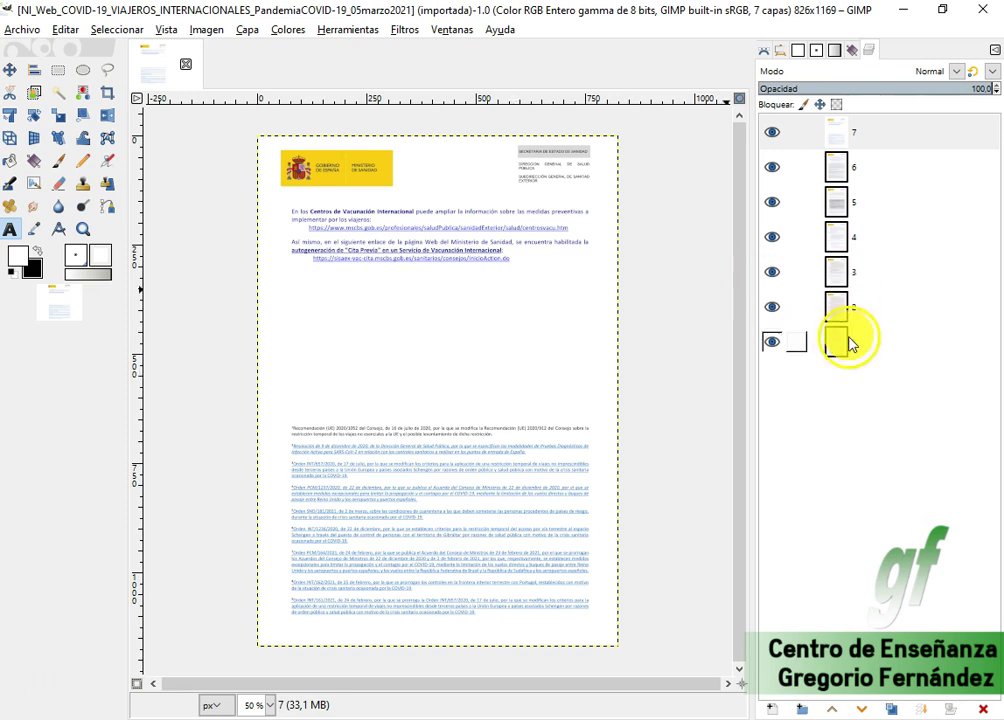
mouse_move(771, 132)
mouse_down()
mouse_move(771, 285)
mouse_move(773, 150)
mouse_up()
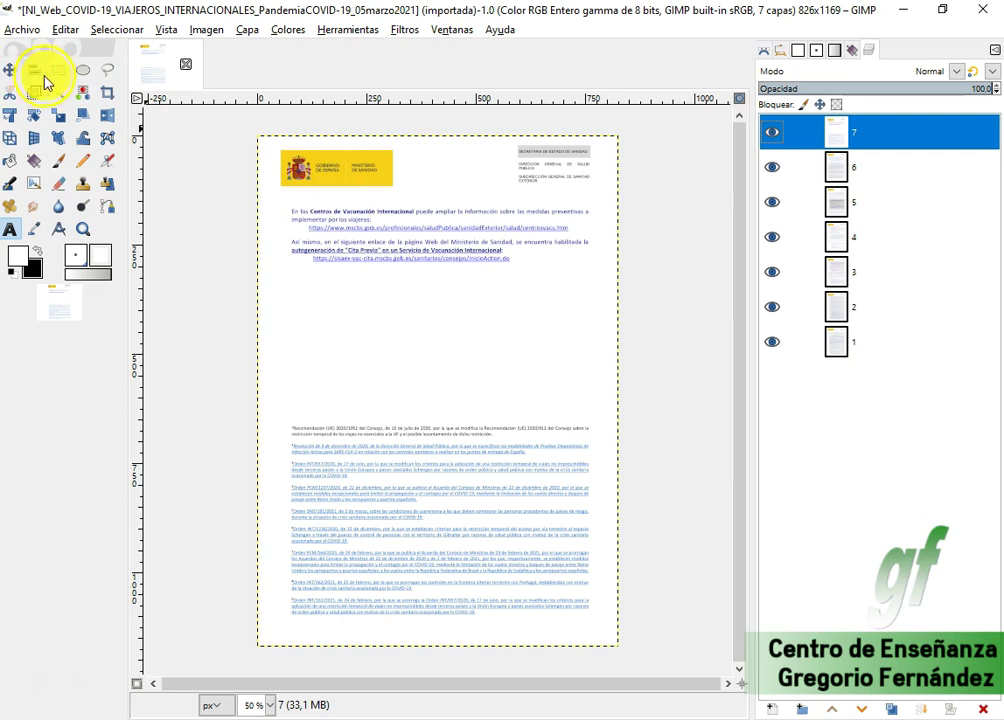
Draw a rectangular selection around the Gobierno de España logo.
click(58, 69)
mouse_move(277, 149)
mouse_down()
mouse_move(361, 193)
mouse_move(402, 193)
mouse_up()
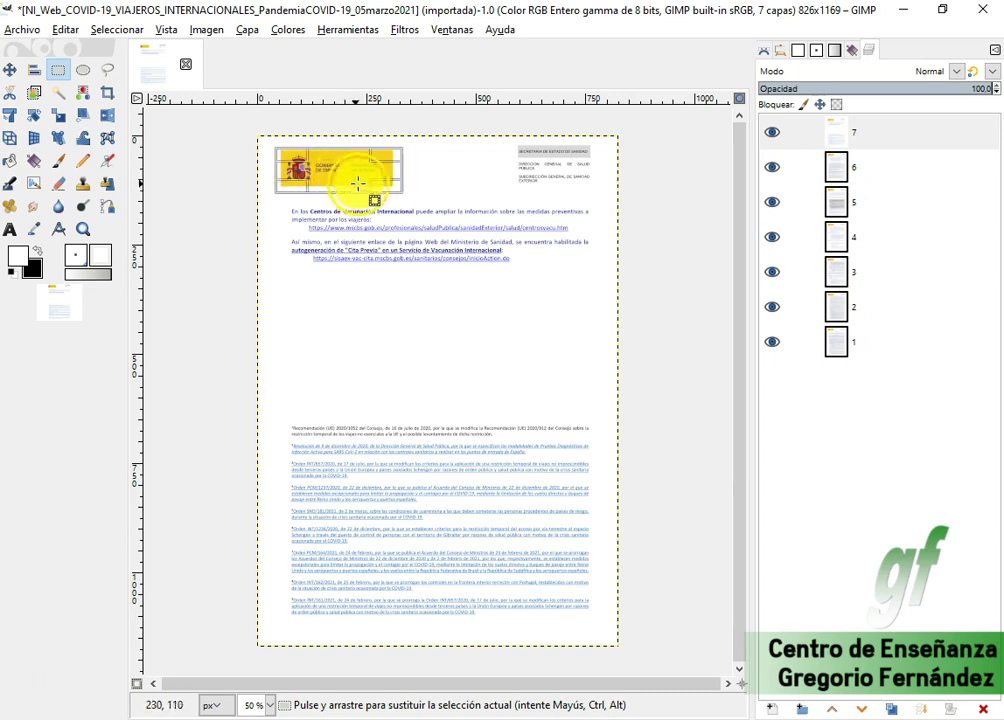
click(14, 167)
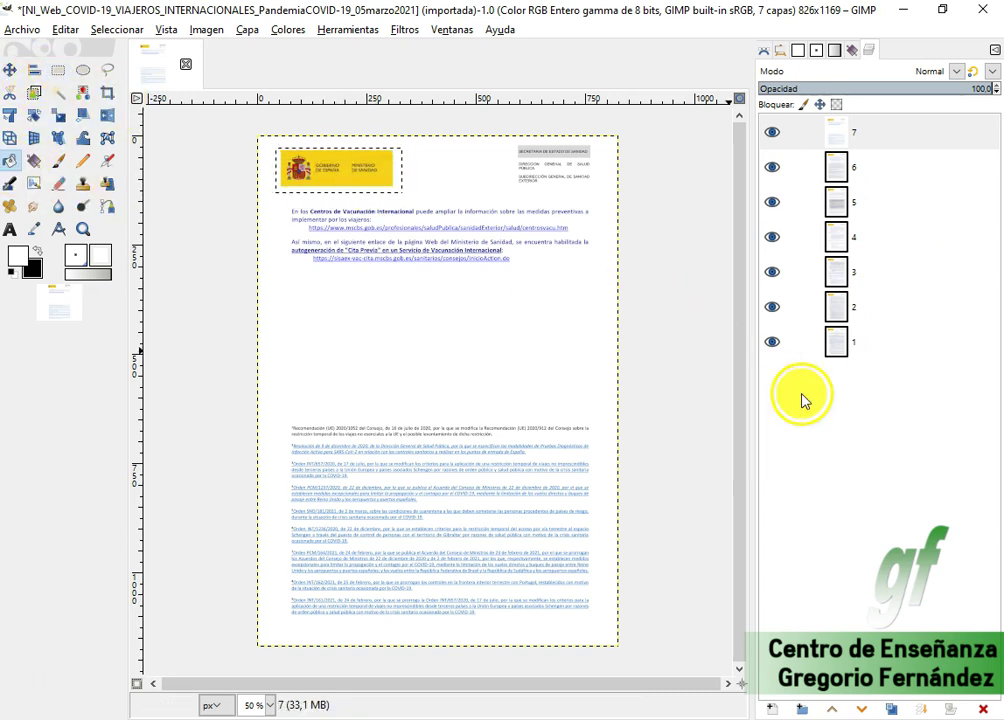
Add a new transparent layer named marco at the top of the layer stack.
right_click(873, 420)
click(712, 104)
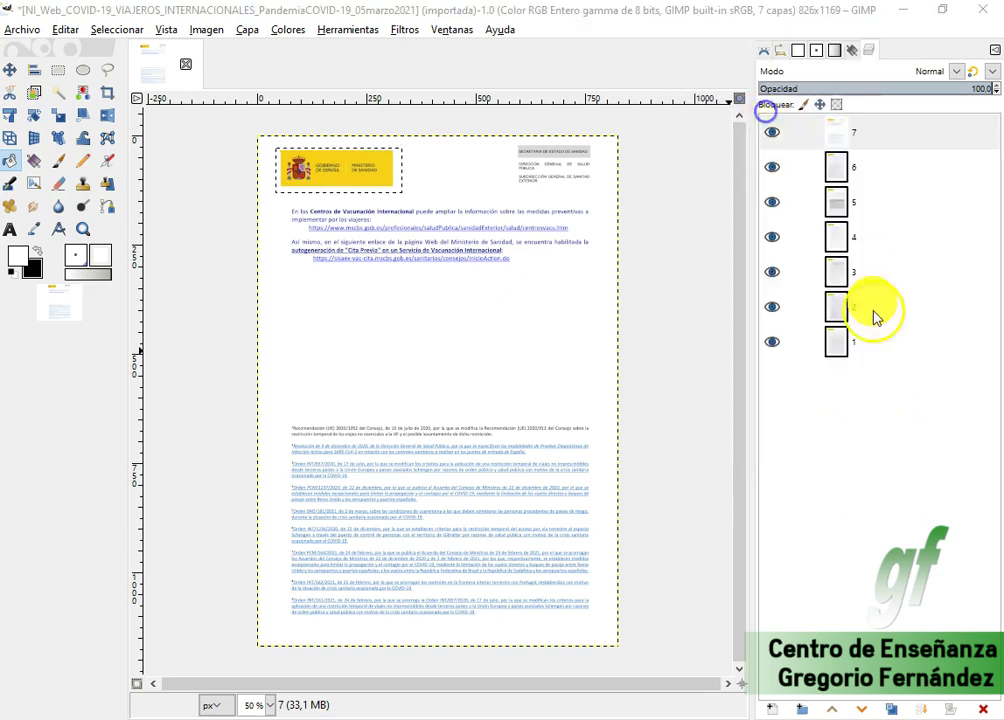
click(876, 464)
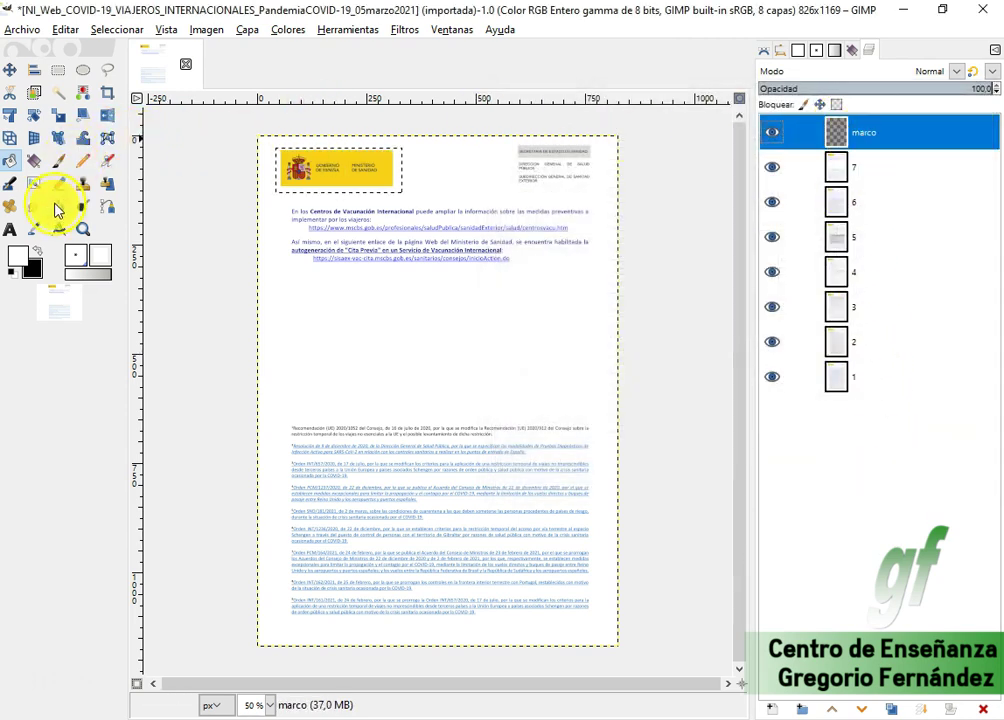
Bucket-fill the whole logo selection with white on the marco layer.
click(11, 161)
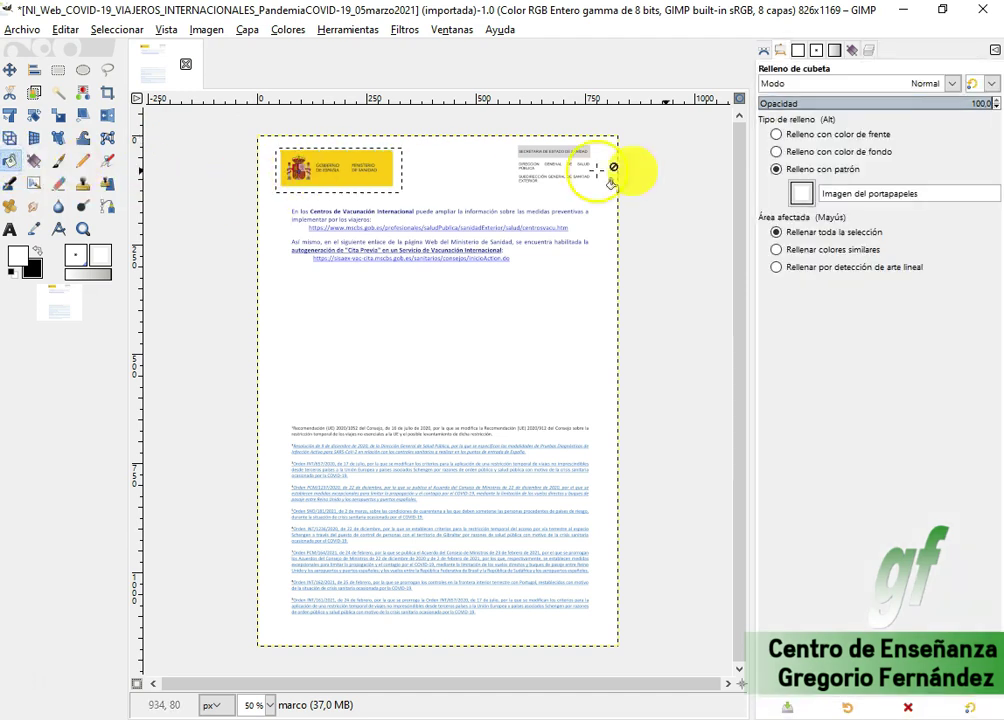
click(860, 153)
click(840, 134)
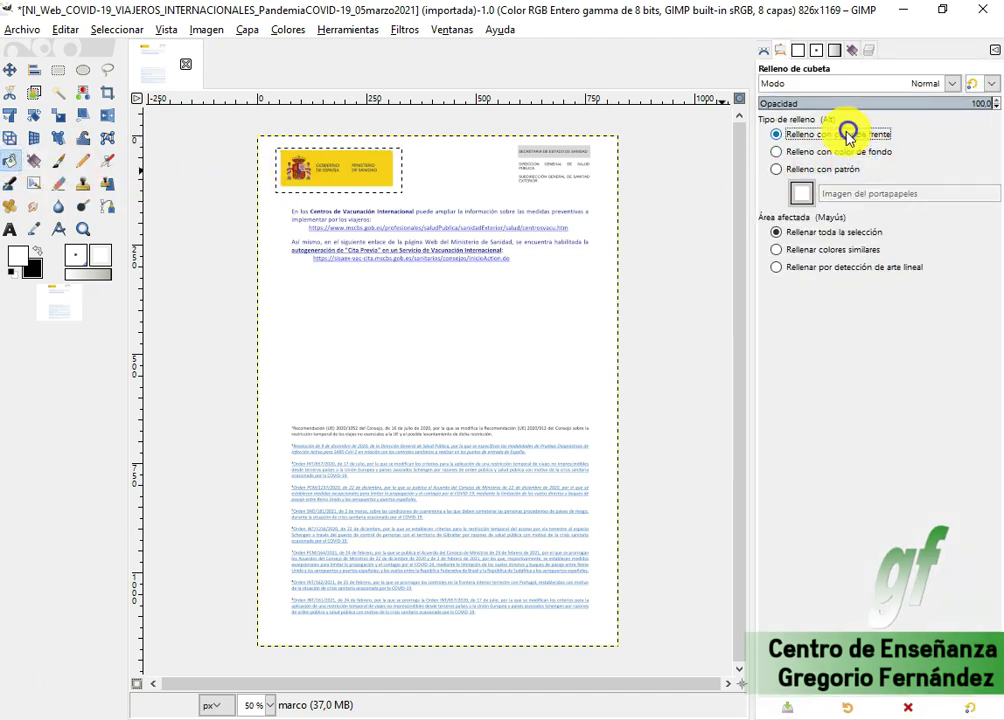
click(852, 50)
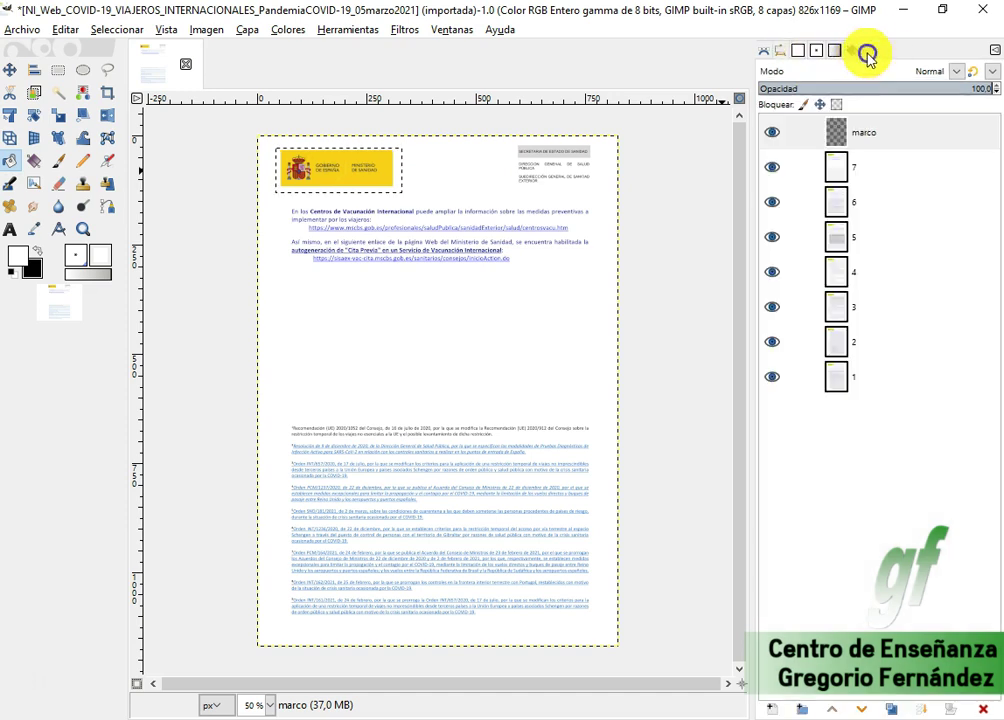
click(378, 162)
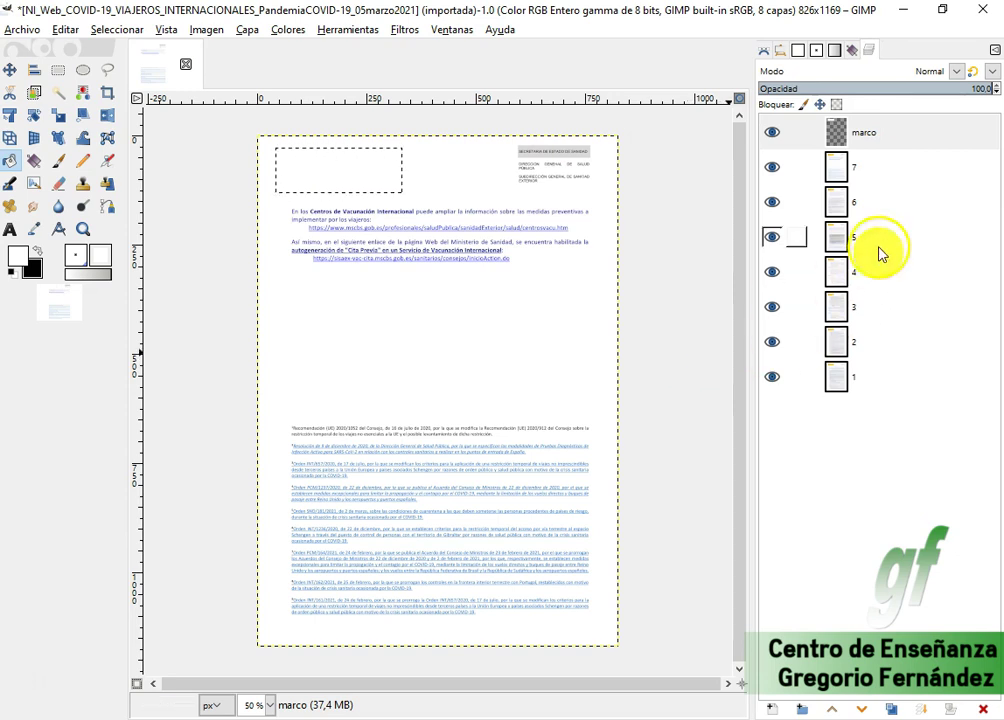
Duplicate the marco layer to keep a Copia de marco.
right_click(858, 140)
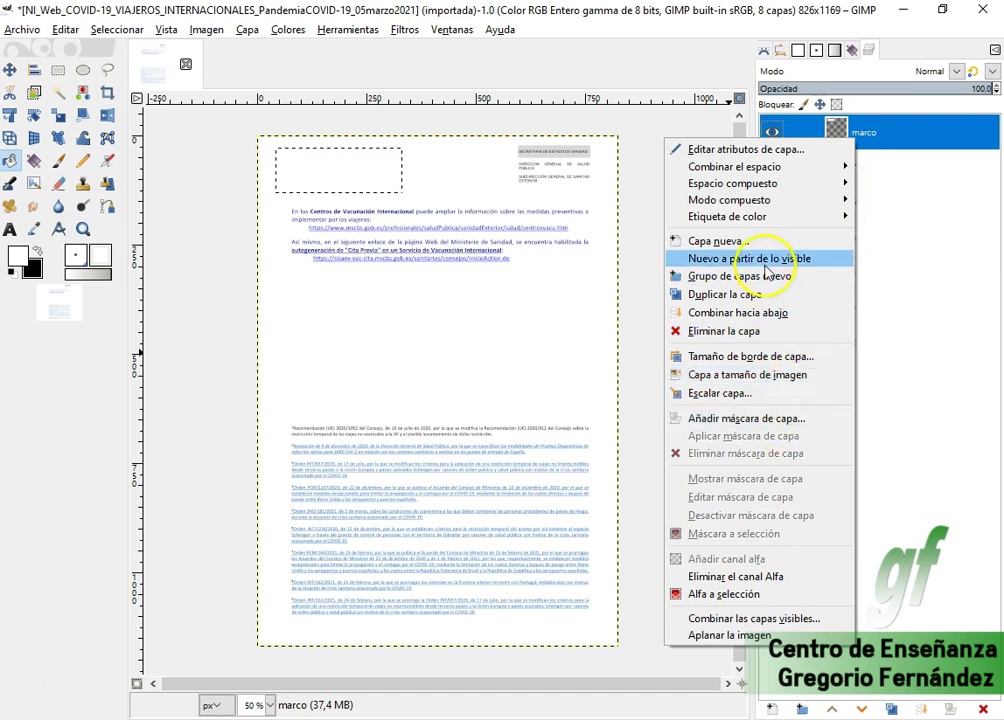
click(845, 294)
click(866, 168)
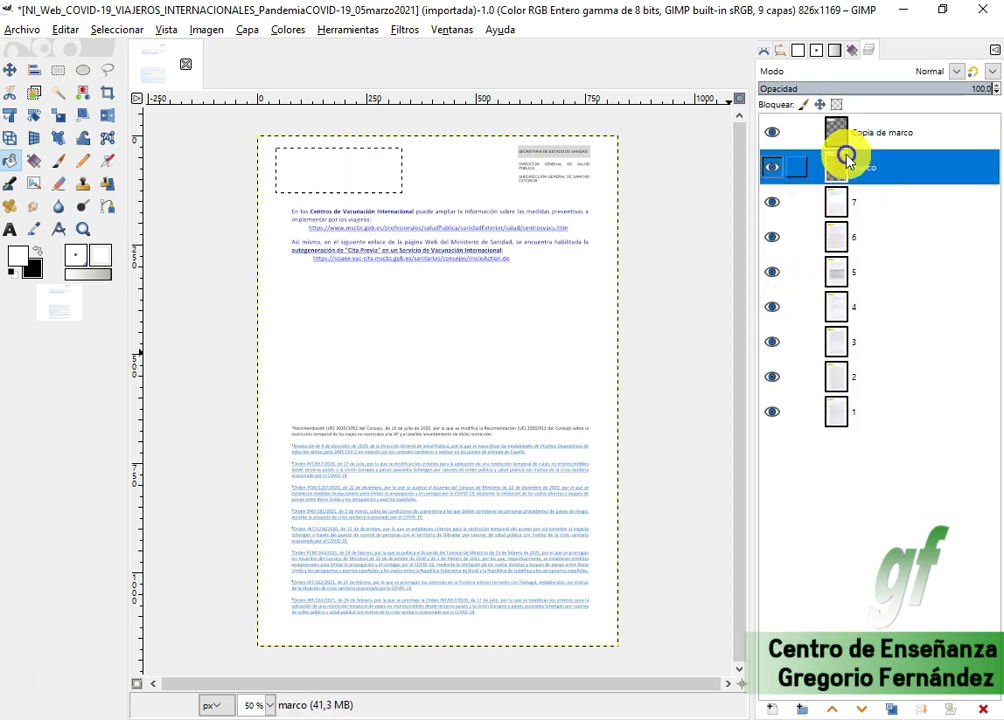
Merge the original marco down into page 7 and hide the frame copy and pages 6–3.
right_click(874, 166)
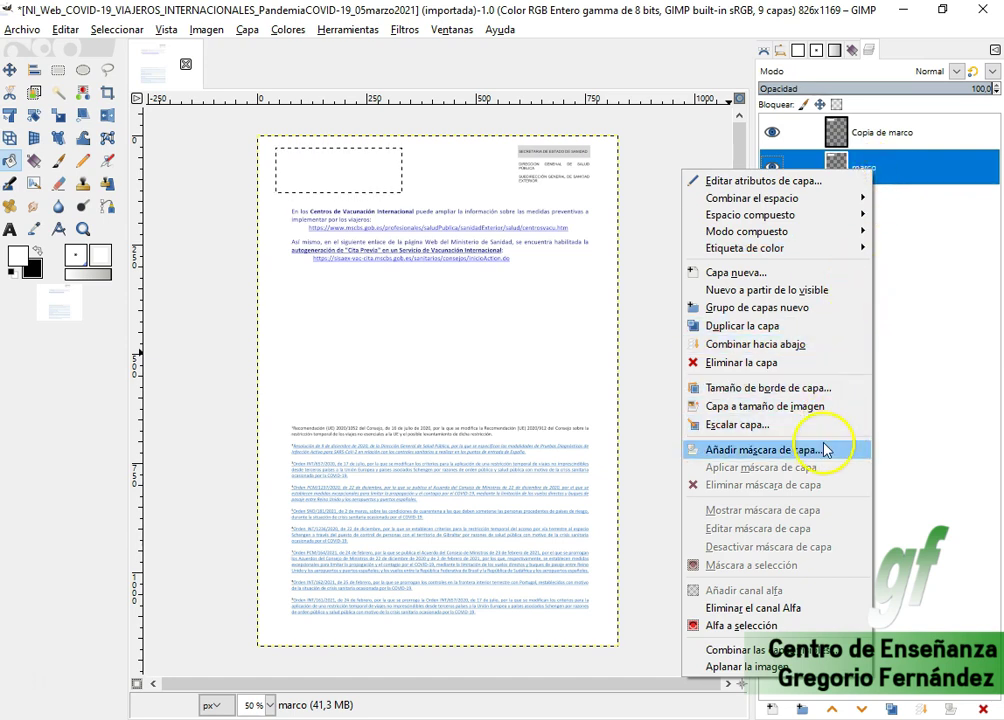
click(802, 346)
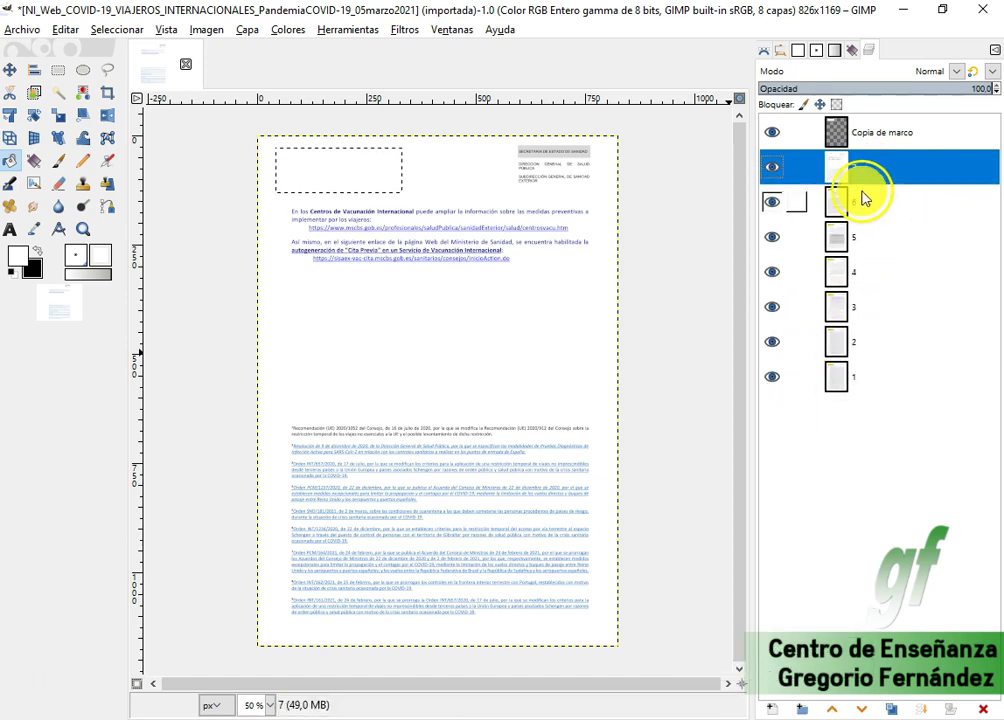
drag(778, 141, 773, 381)
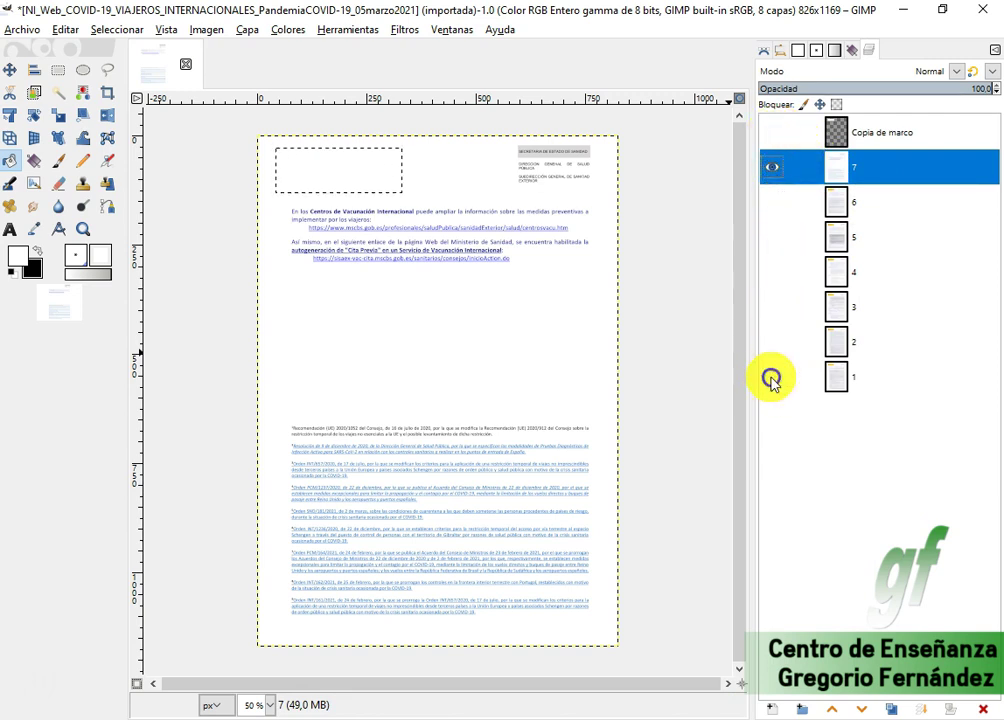
Show page 6, move Copia de marco below page 7, and duplicate it.
click(776, 172)
click(772, 202)
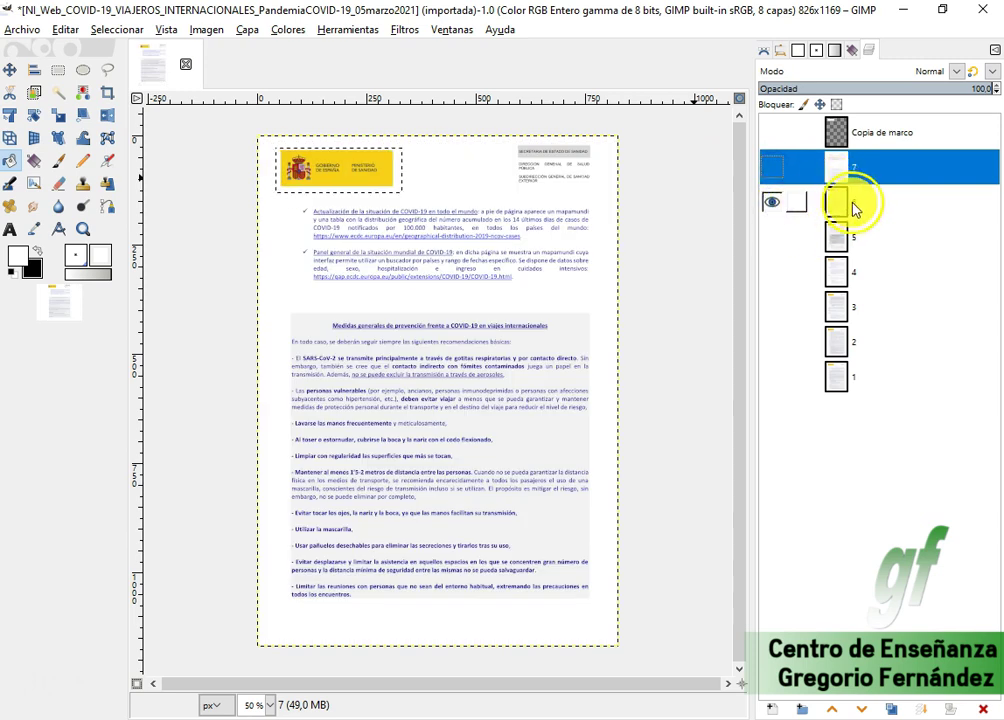
drag(843, 134, 876, 158)
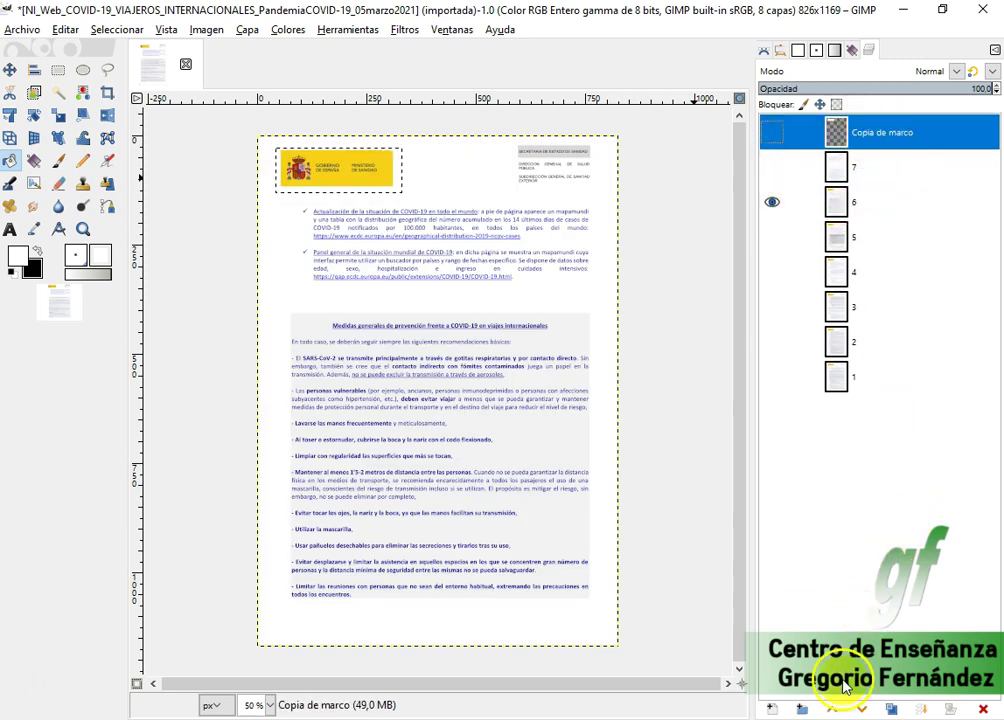
click(861, 709)
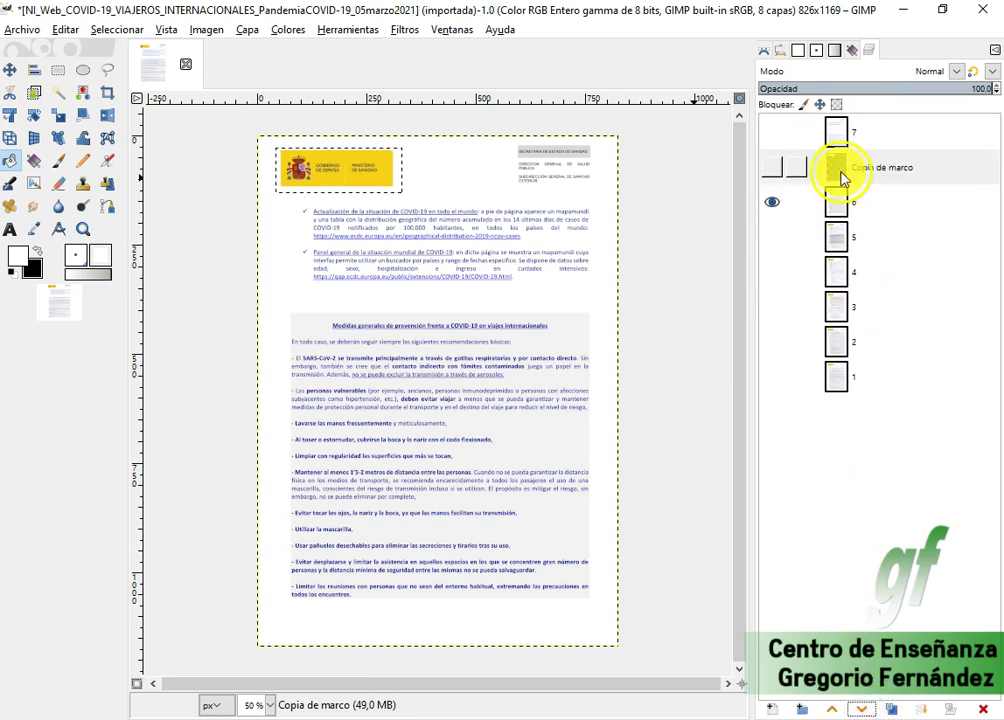
right_click(845, 167)
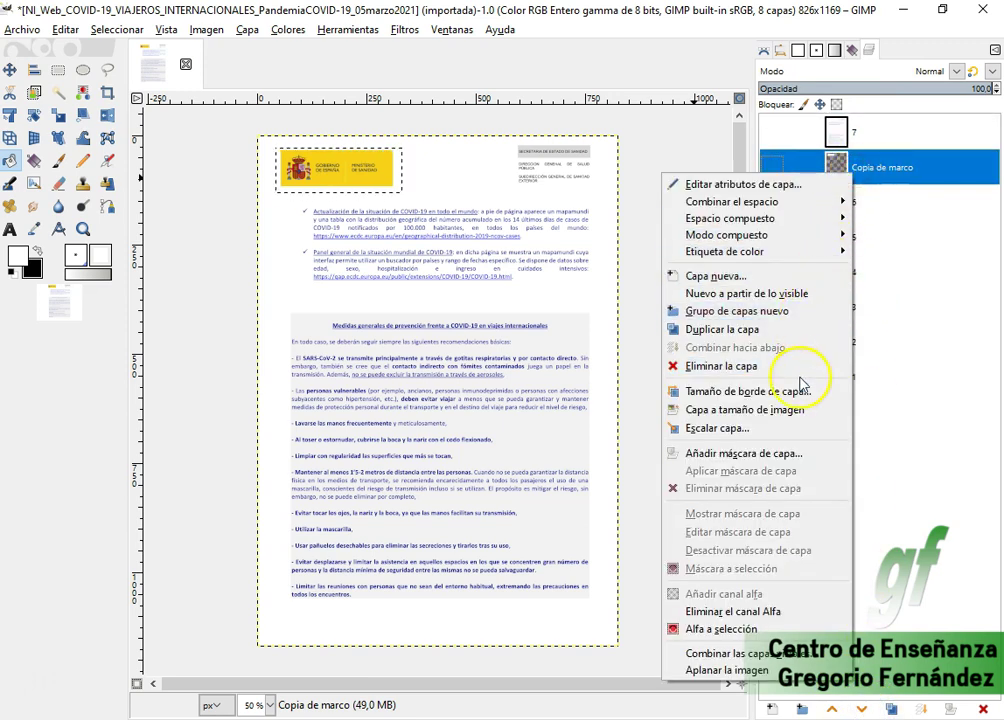
click(773, 337)
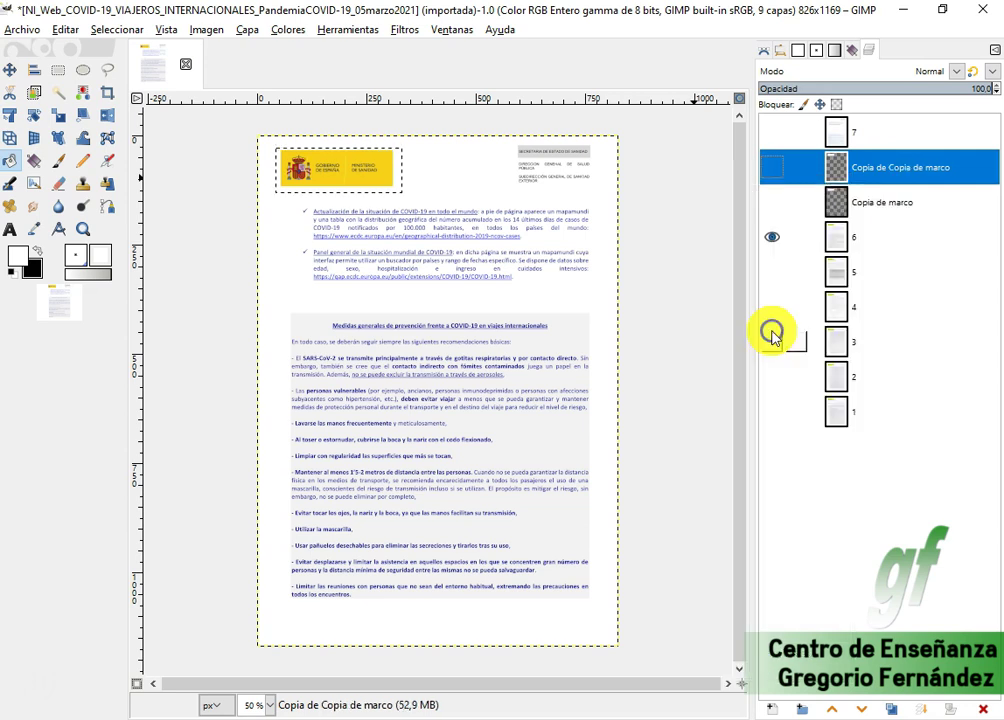
Show the white frame over page 6 and delete the spare Copia de marco layer.
click(868, 205)
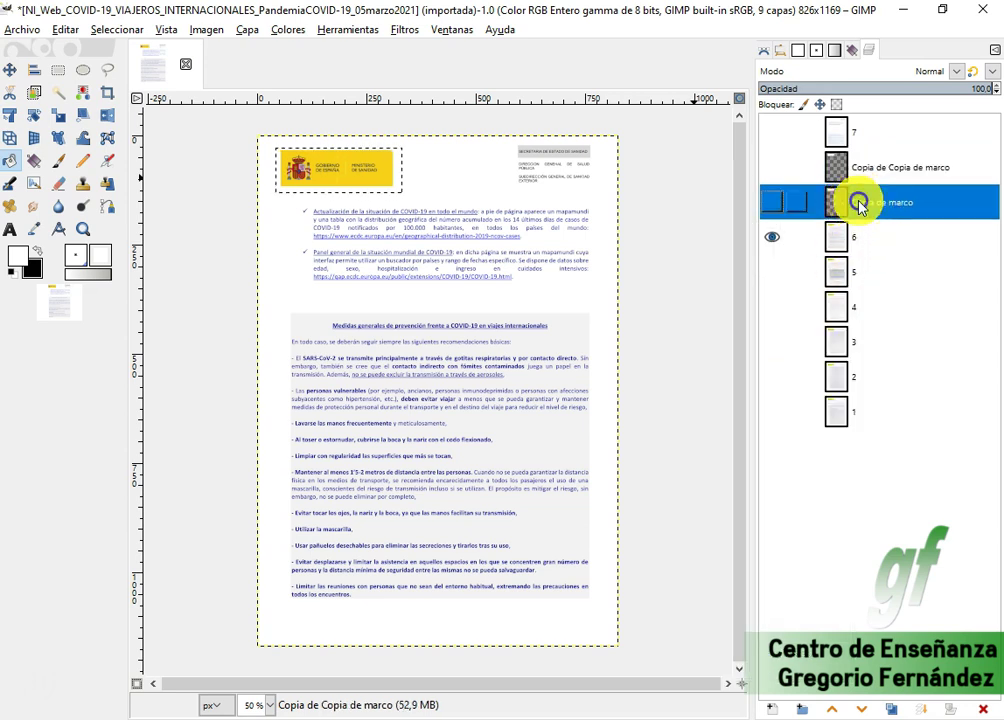
click(771, 212)
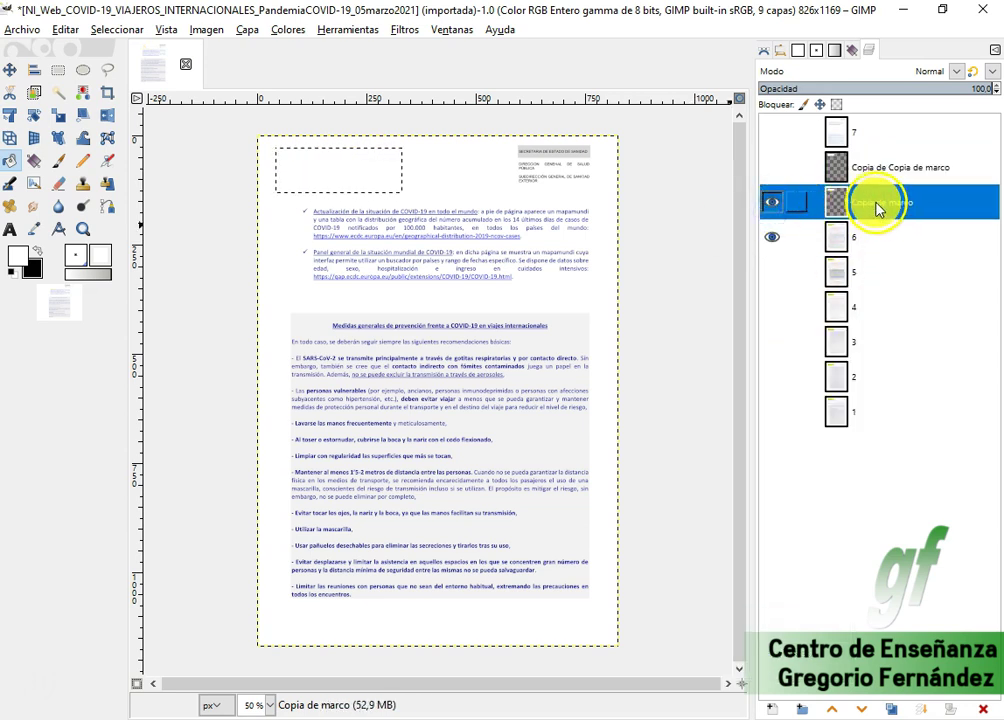
right_click(876, 206)
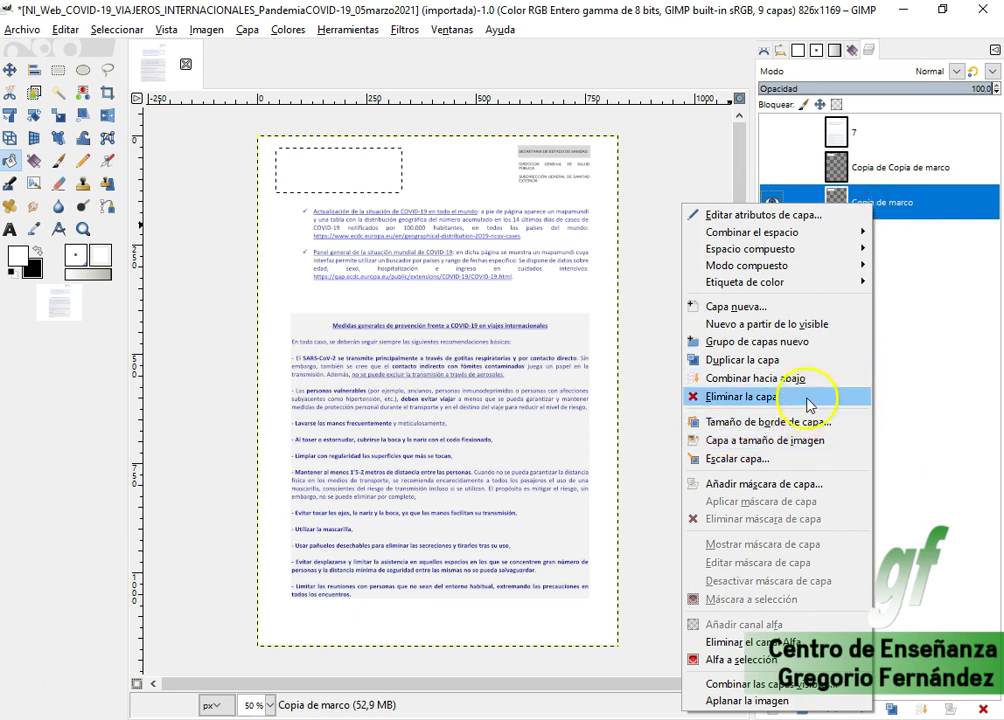
click(845, 396)
drag(806, 386, 820, 277)
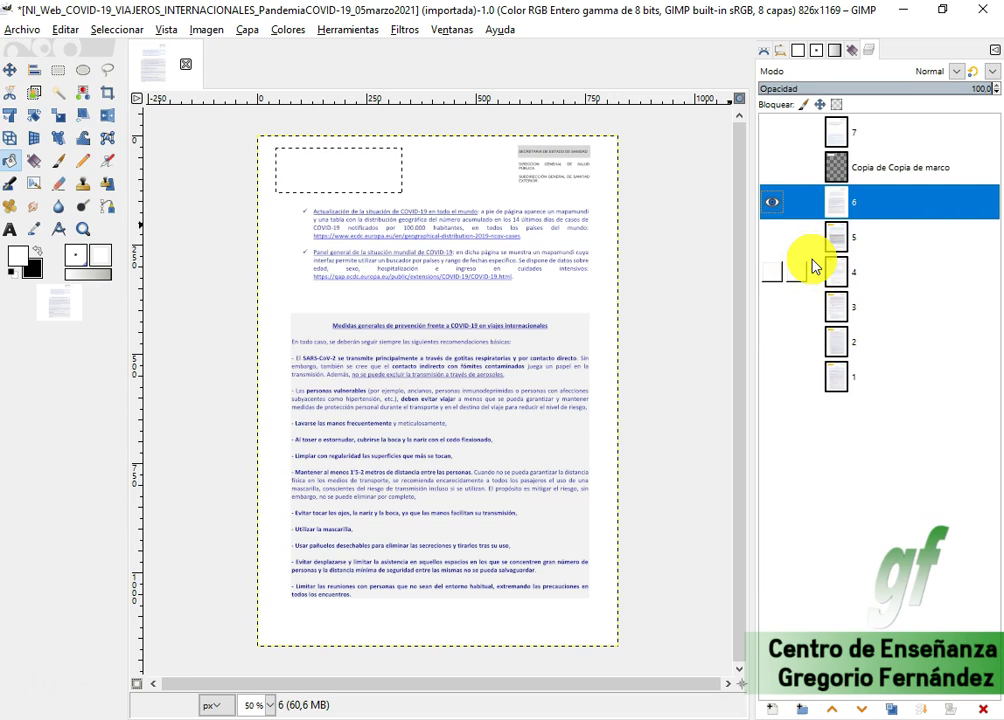
Duplicate Copia de Copia de marco and position the new copy just above page 5.
right_click(866, 170)
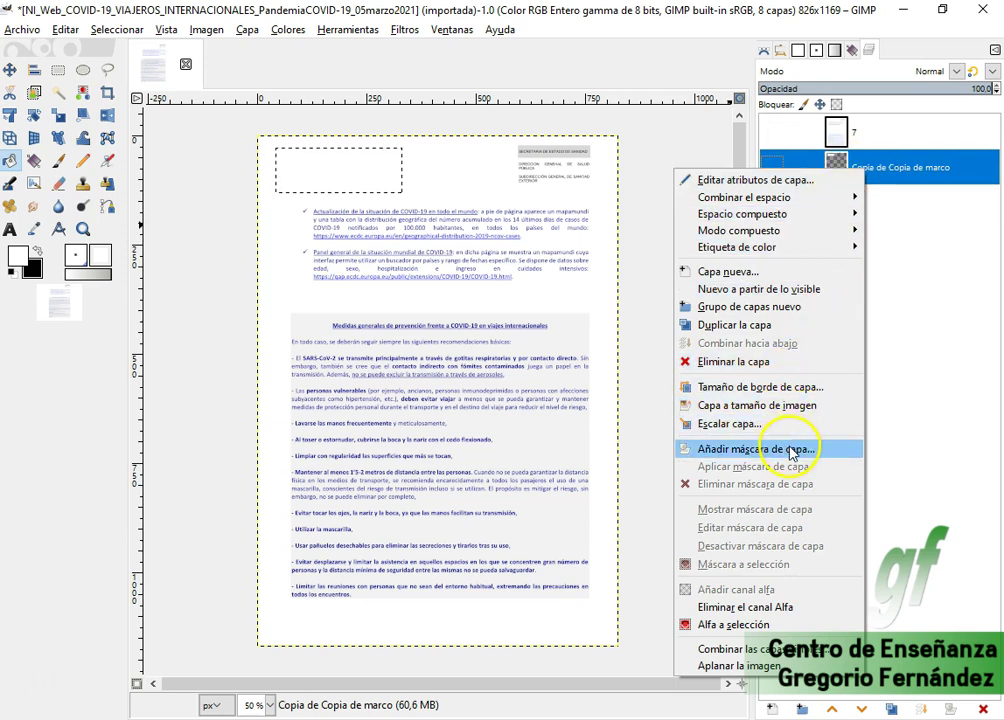
click(770, 326)
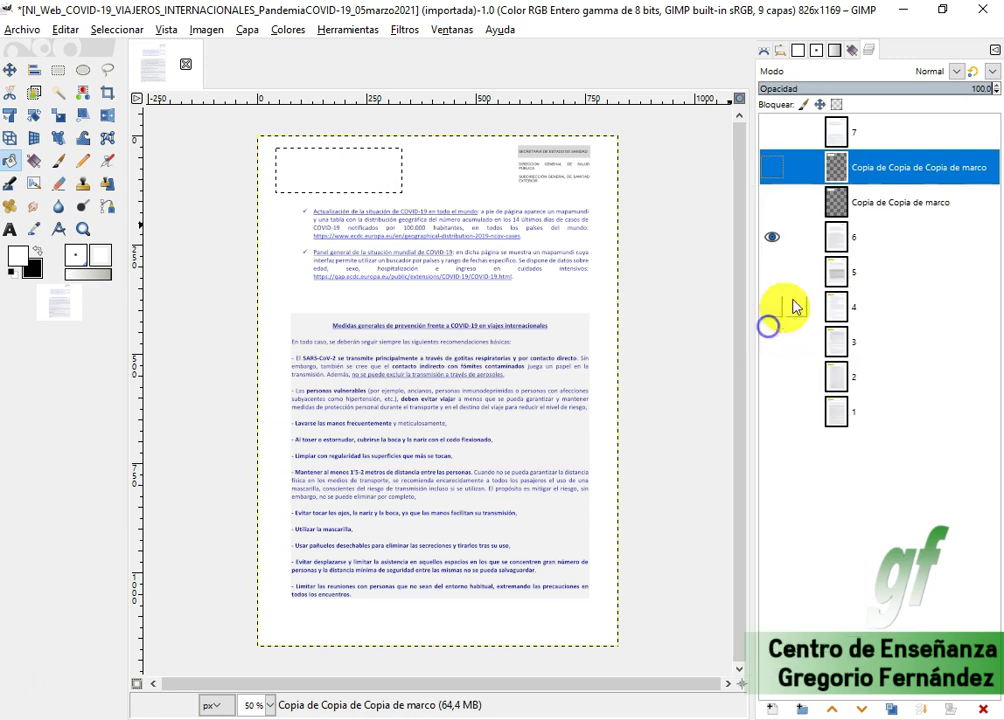
click(832, 709)
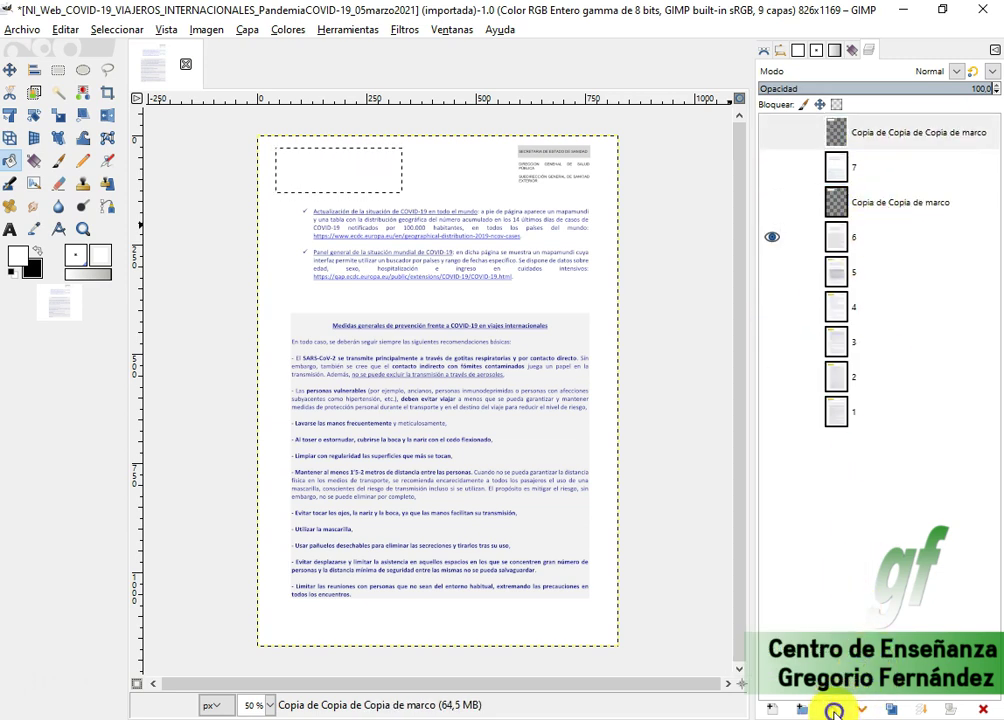
click(861, 709)
click(861, 709)
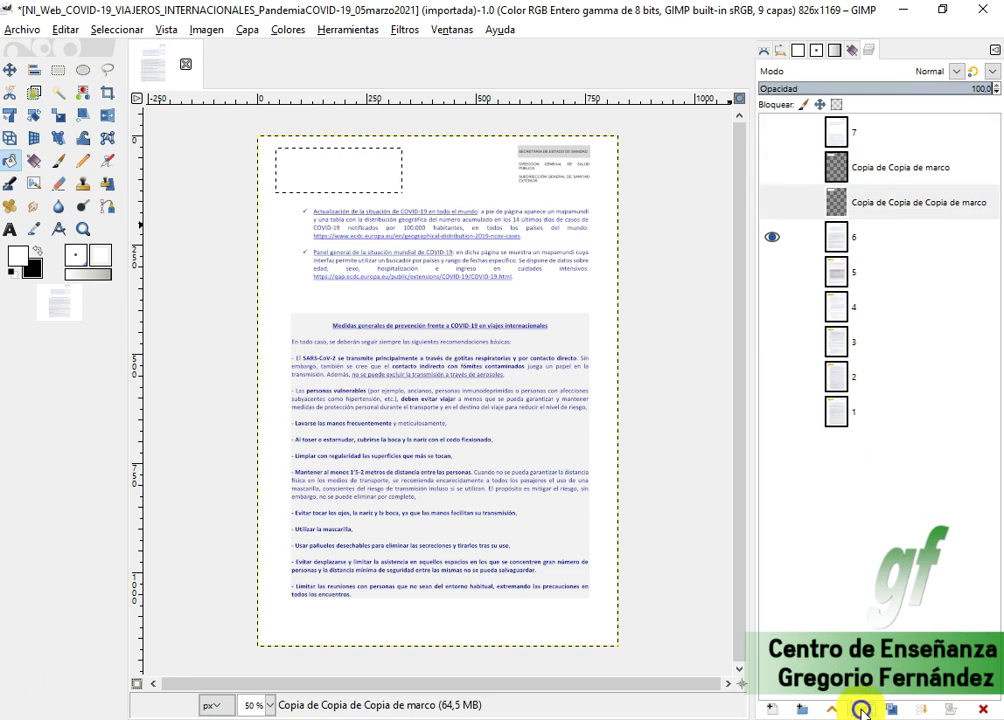
click(861, 709)
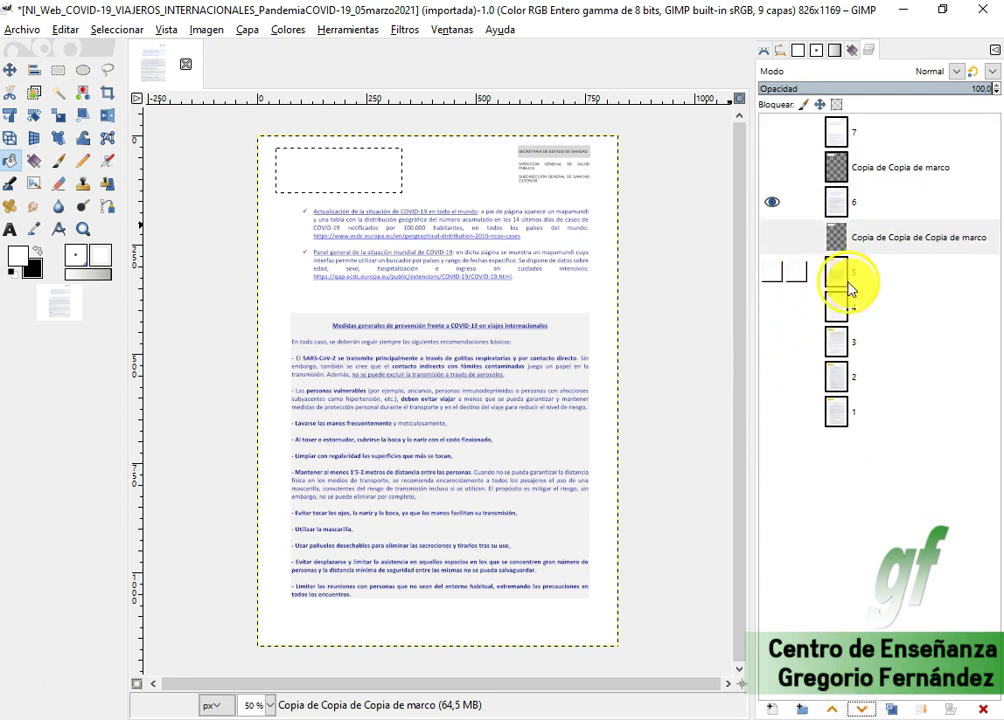
click(857, 240)
right_click(857, 240)
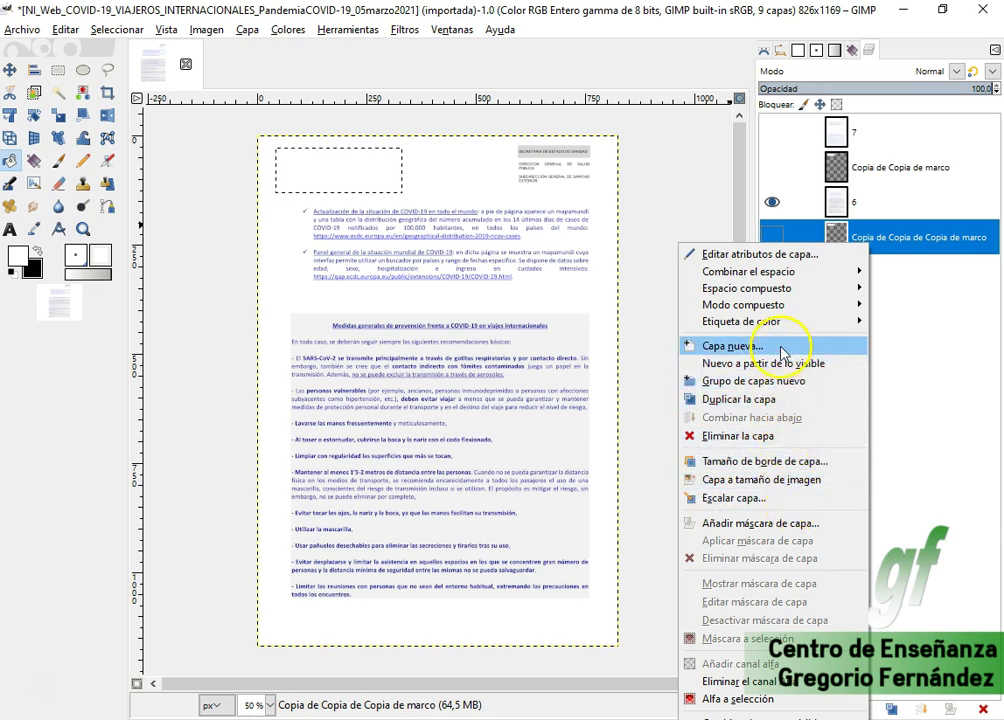
Merge the frame copy down into page 5.
click(886, 238)
right_click(873, 237)
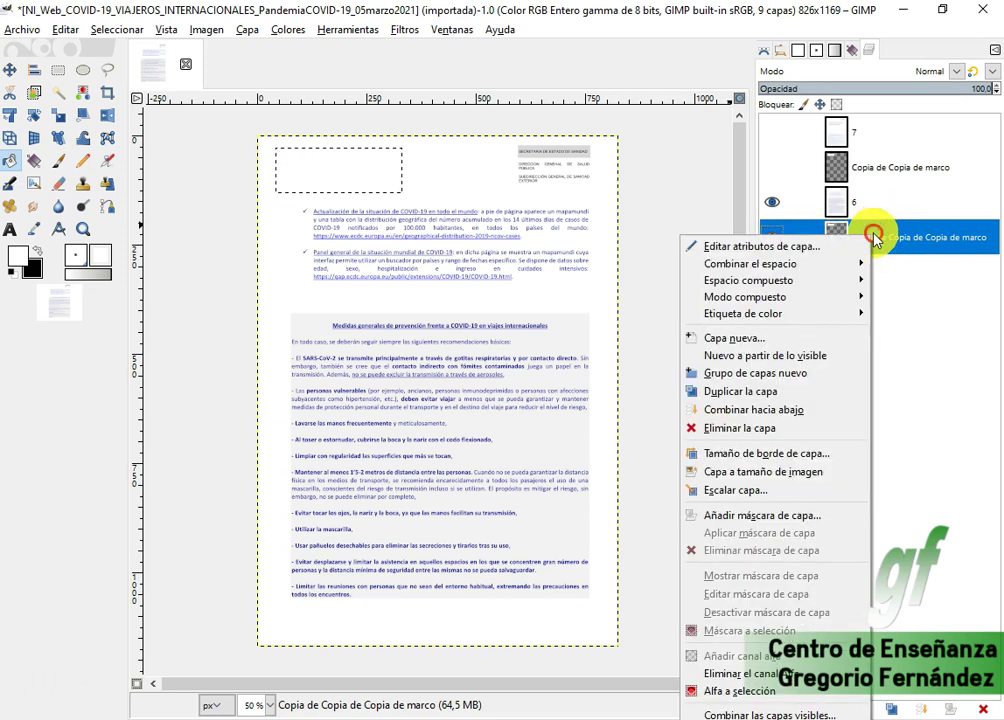
click(798, 410)
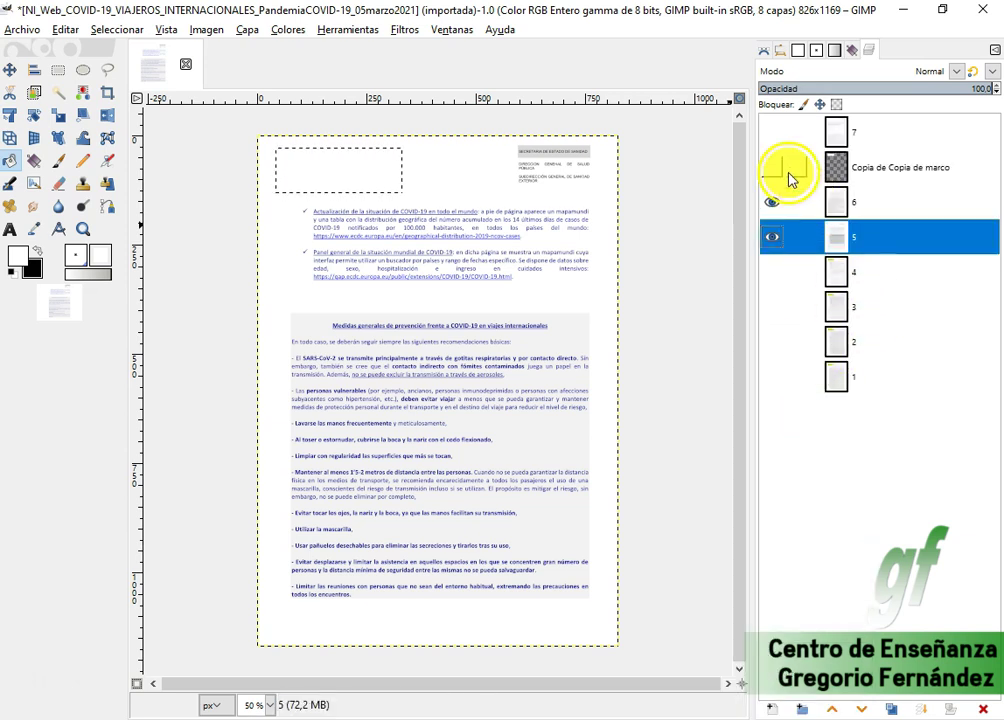
Delete the page 3, 2 and 1 layers, leaving pages 4–7 plus Copia de Copia de marco.
click(834, 307)
click(846, 380)
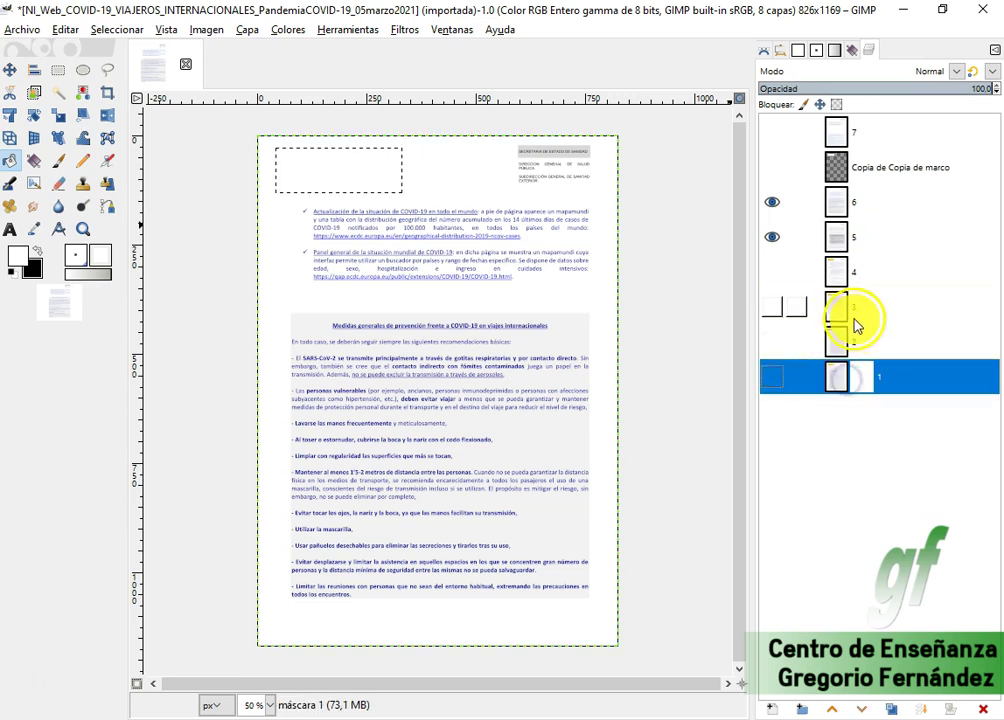
right_click(852, 314)
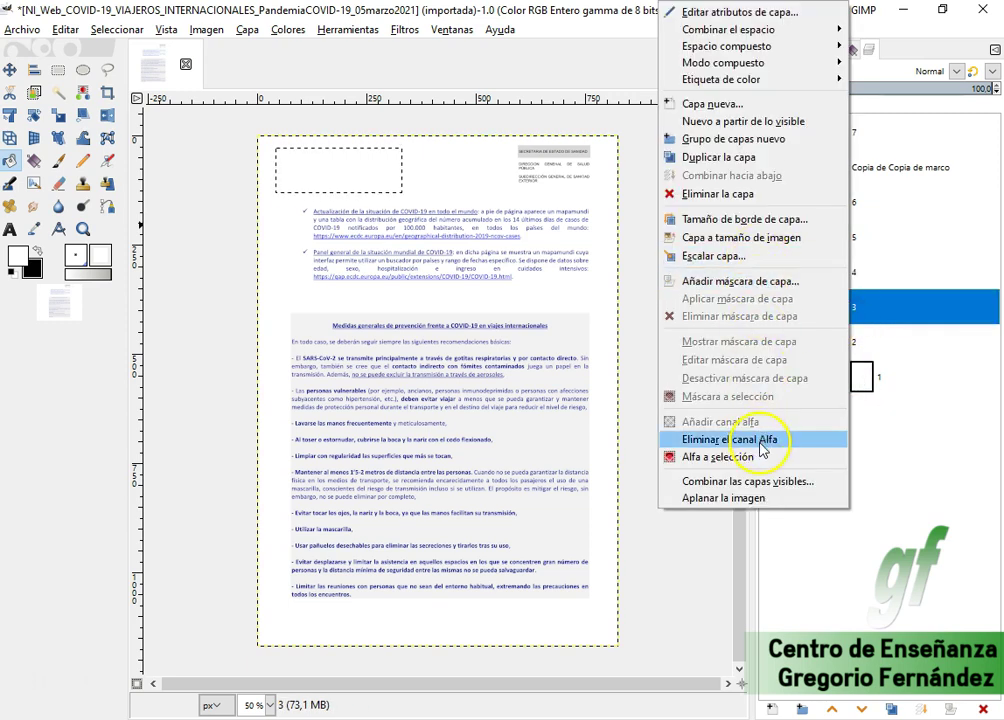
click(749, 196)
right_click(850, 313)
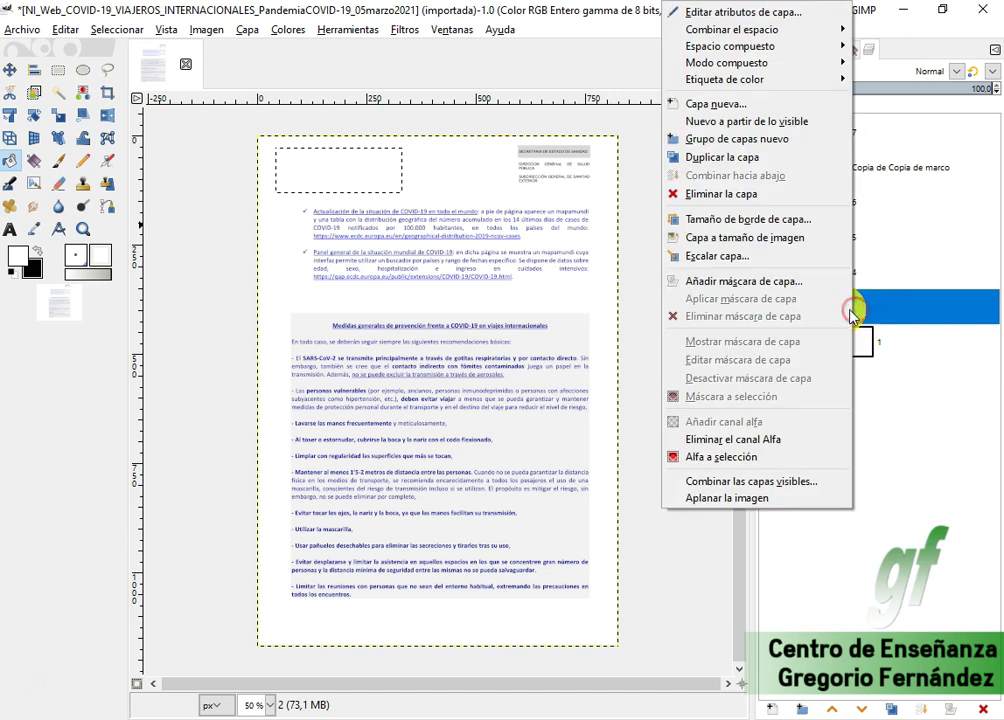
click(805, 243)
right_click(851, 305)
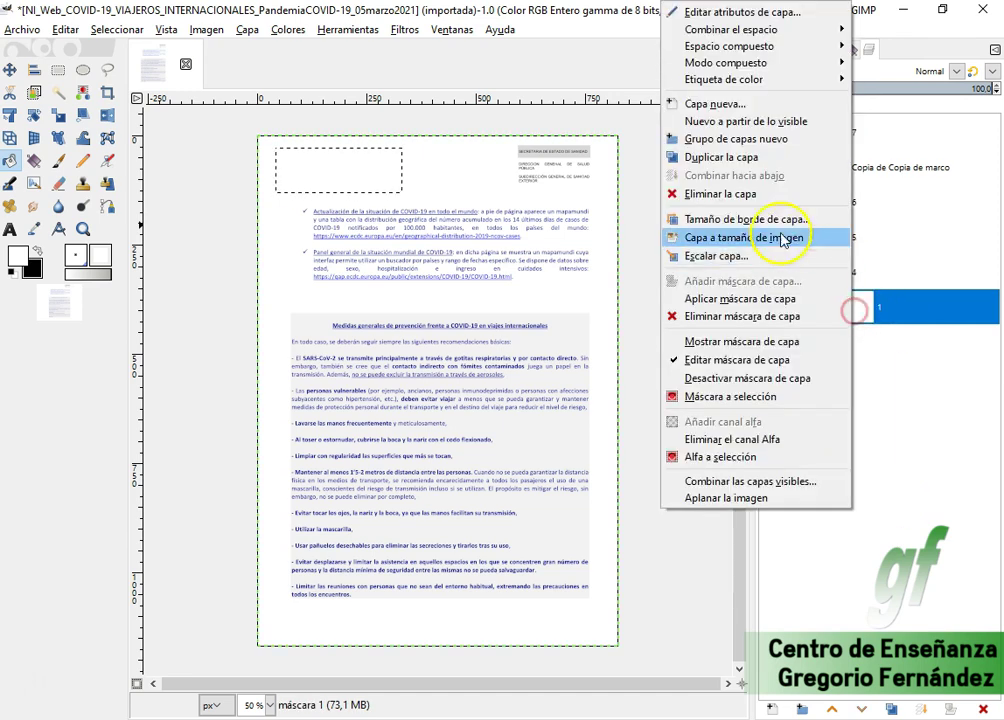
click(773, 197)
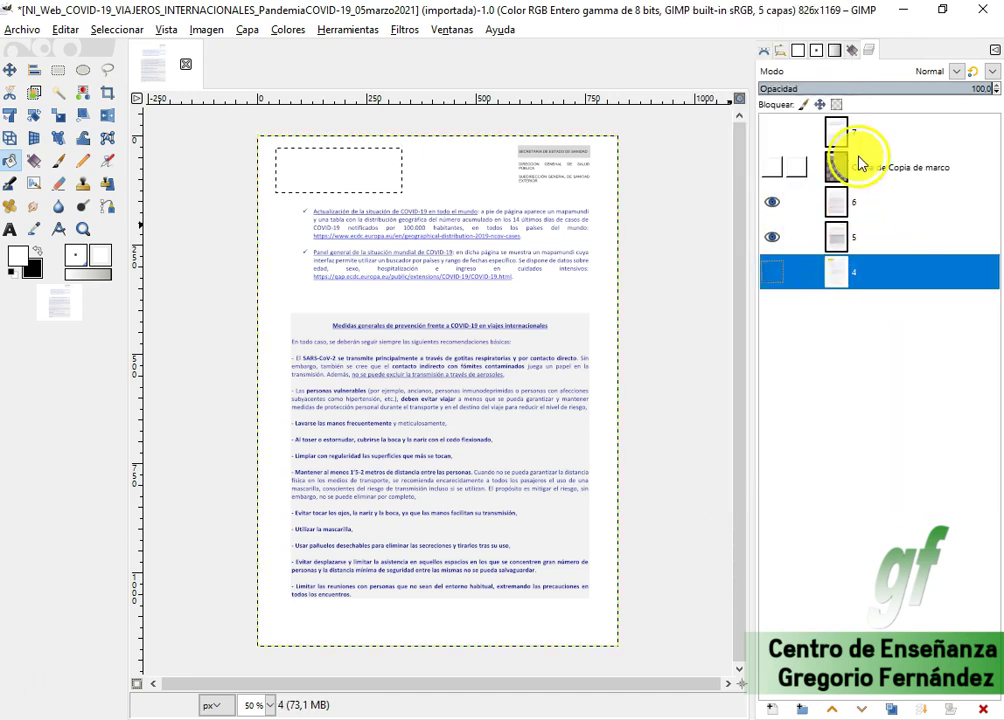
click(848, 170)
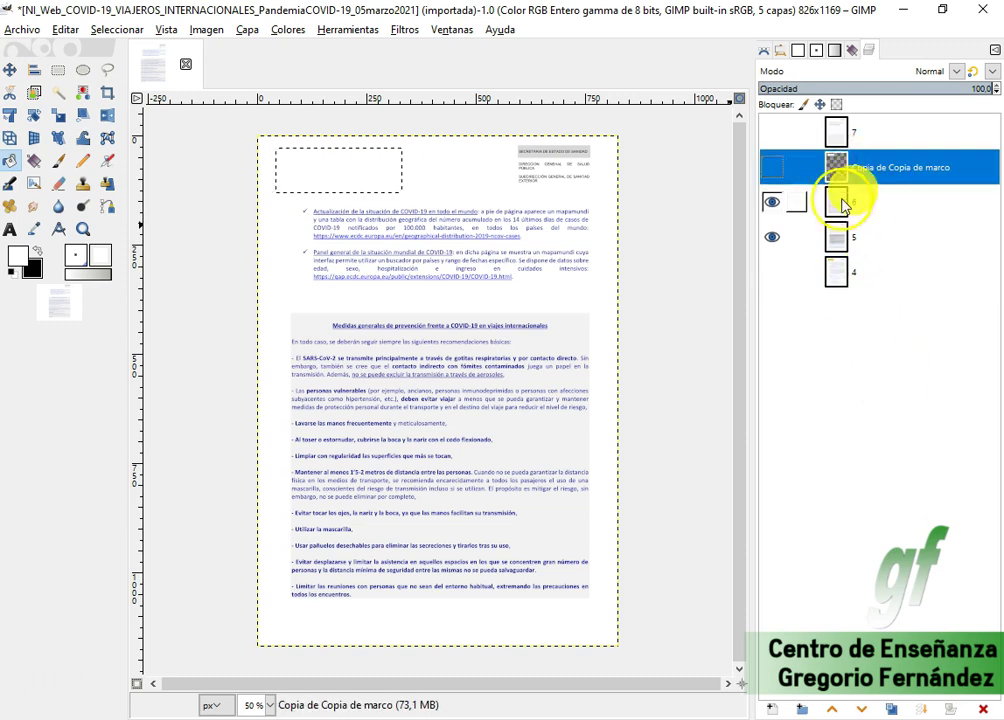
Hide pages 6 and 5, and show the white frame layer and page 4.
click(772, 202)
click(772, 237)
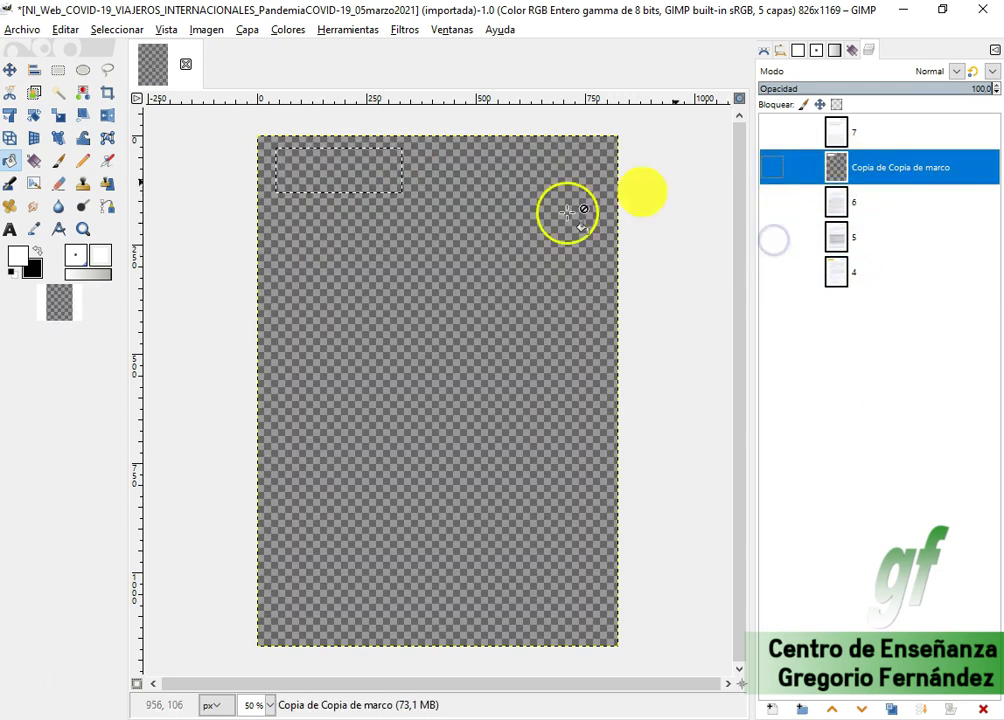
click(772, 168)
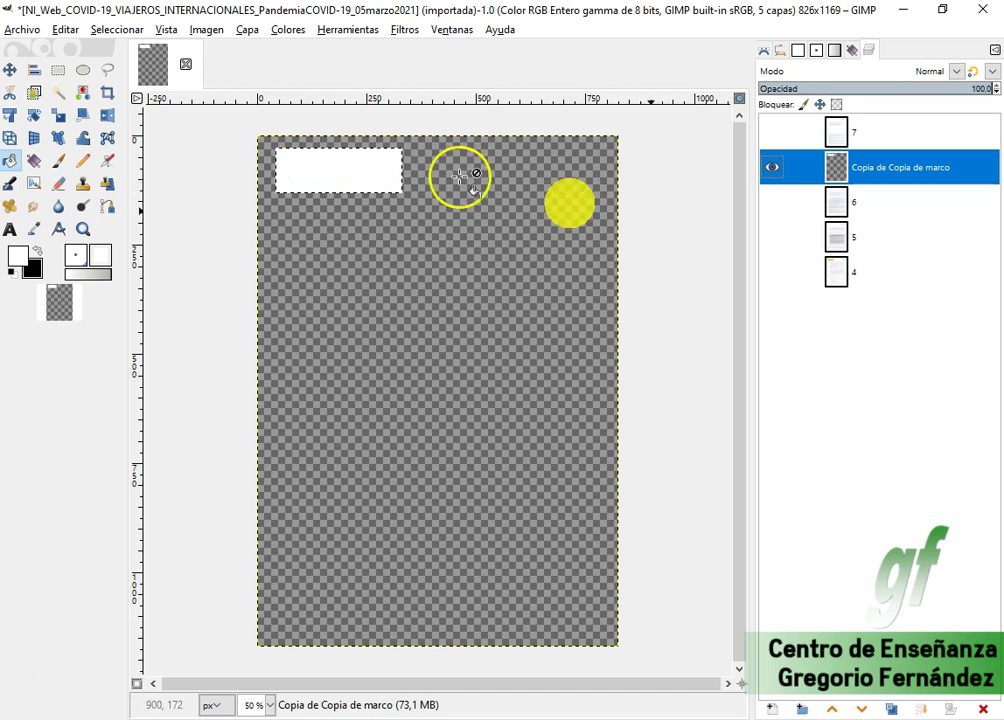
click(773, 272)
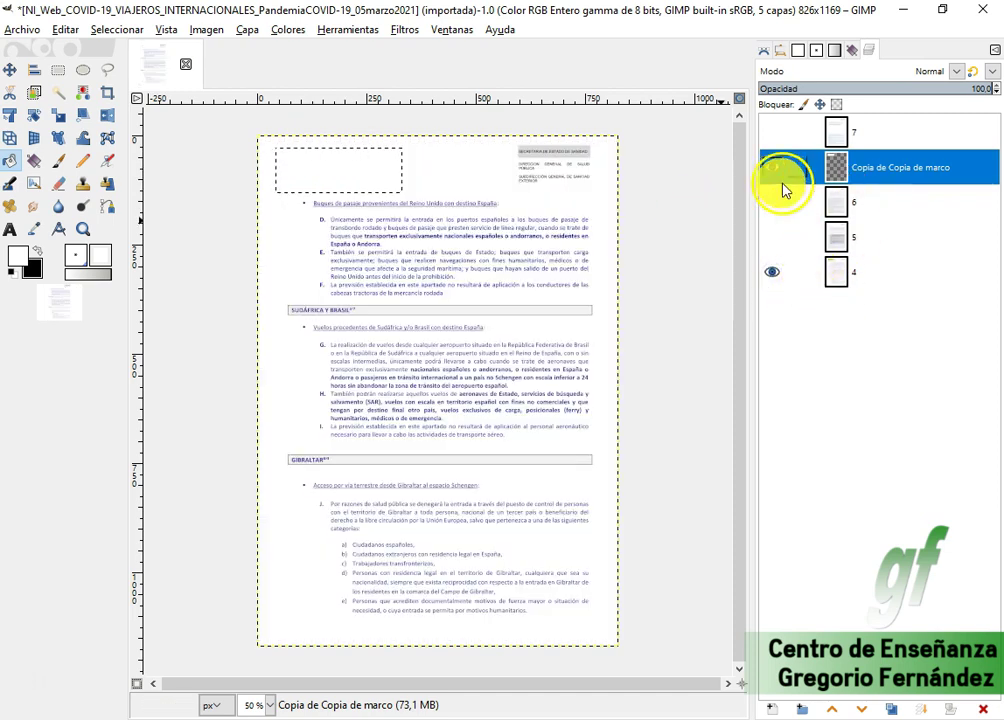
Lower the frame layer above page 4, merge it down, and show pages 5–7 again.
click(862, 709)
click(862, 709)
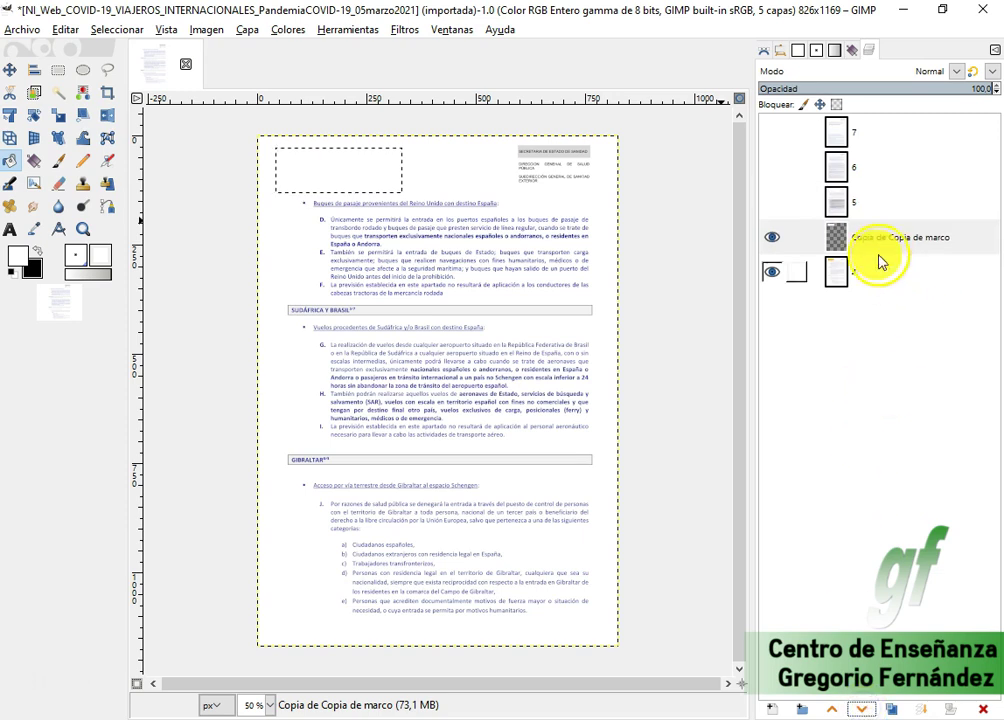
click(895, 280)
click(877, 237)
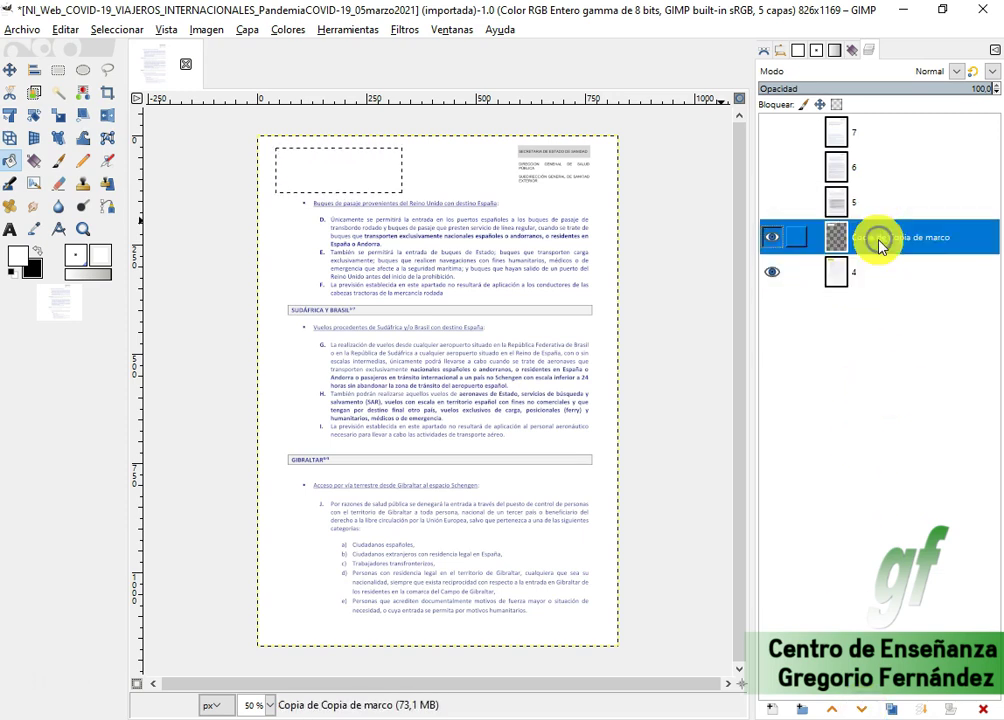
right_click(877, 237)
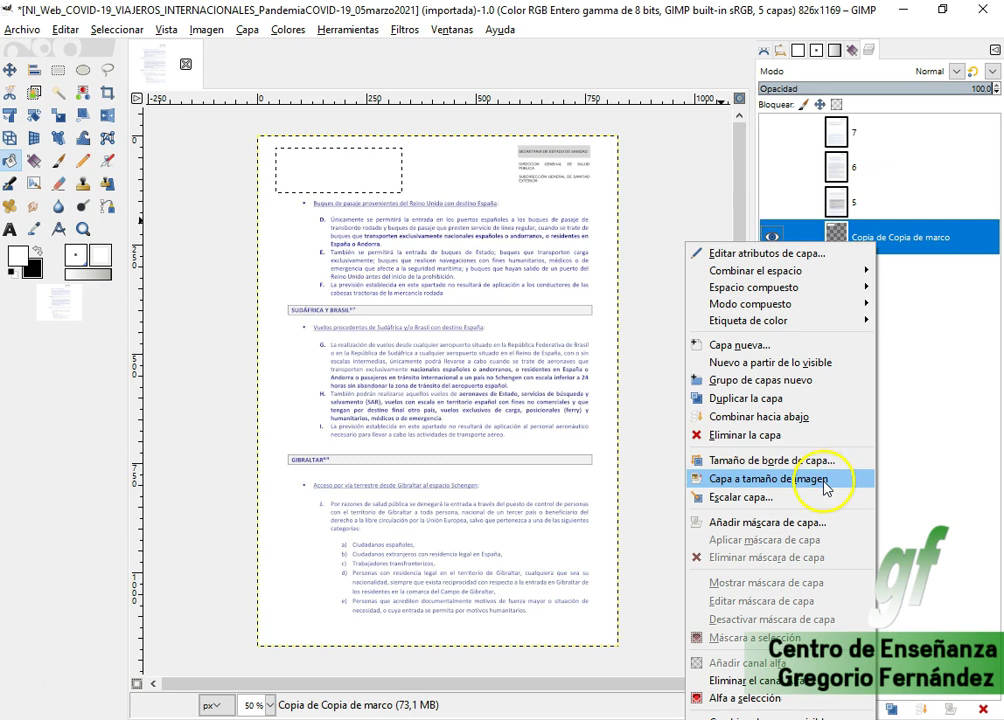
click(806, 417)
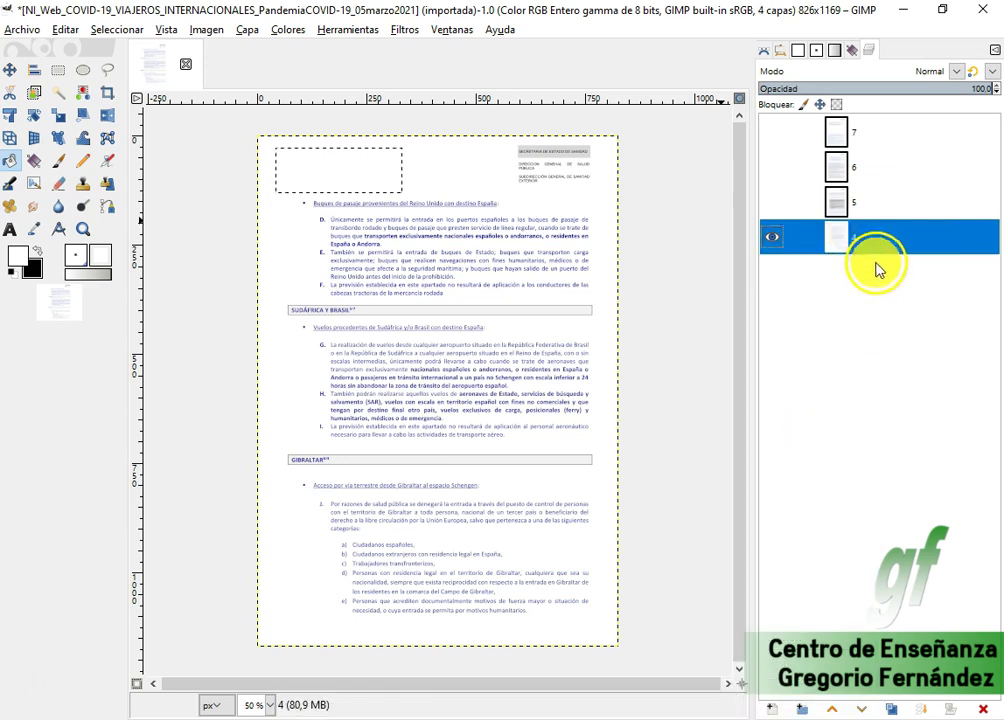
drag(778, 210, 772, 131)
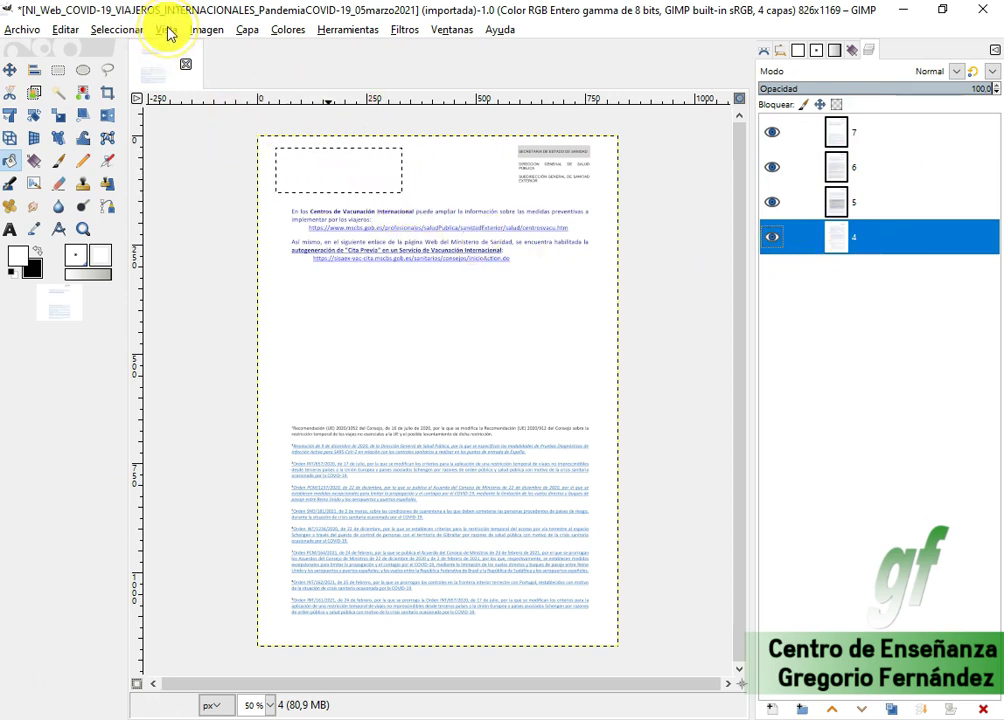
Clear the dashed selection and overwrite the original NI_Web_COVID-19 PDF with the edited image.
click(132, 30)
click(140, 68)
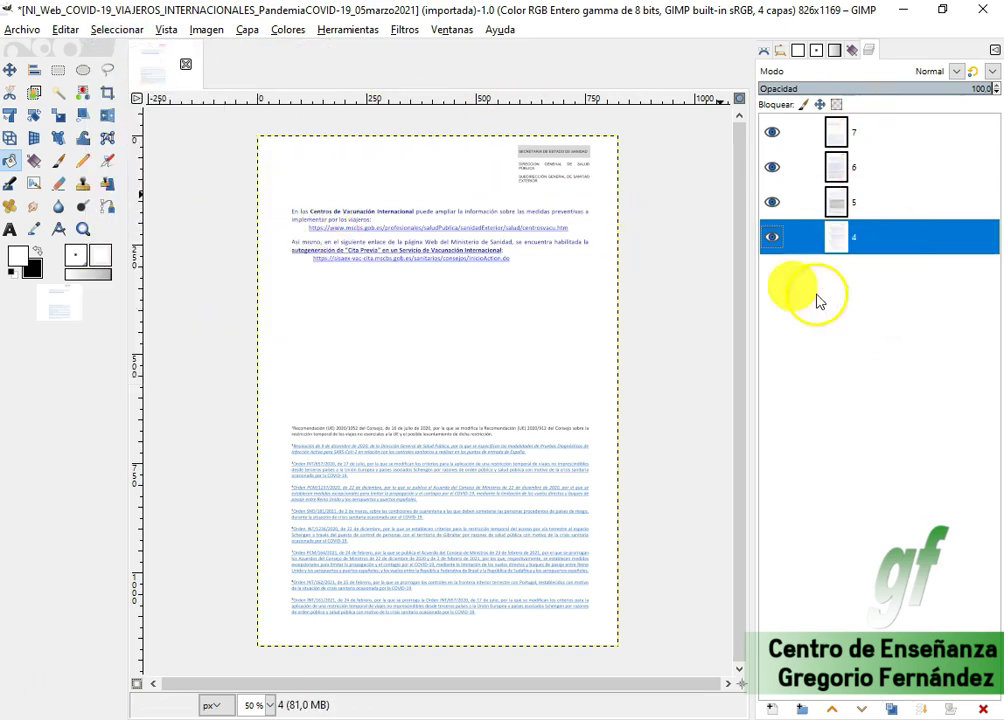
click(31, 35)
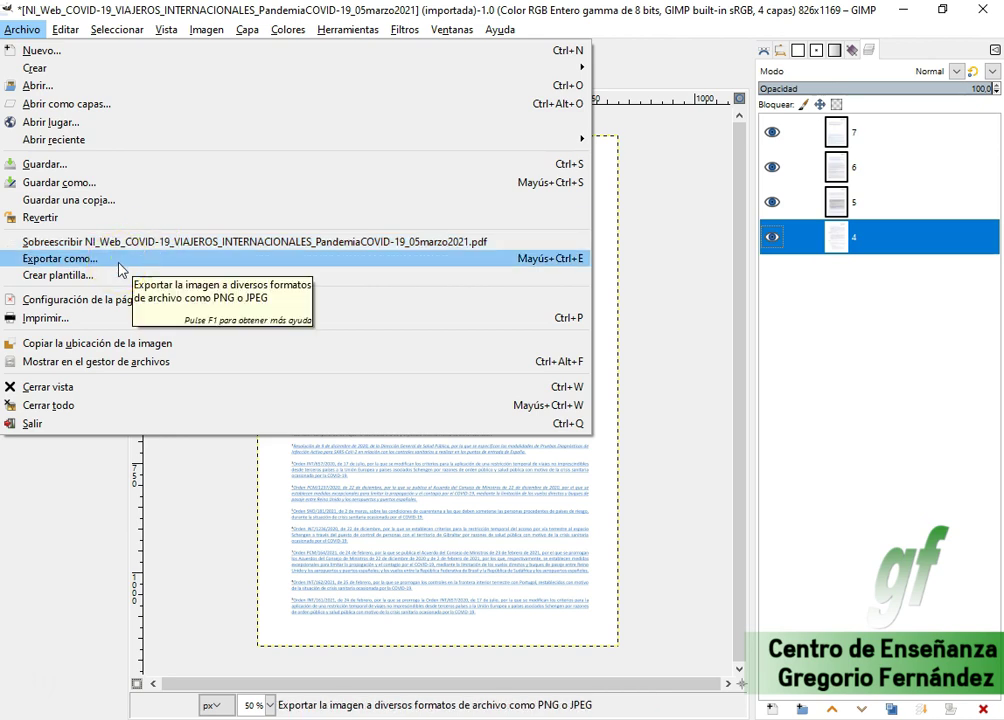
click(125, 259)
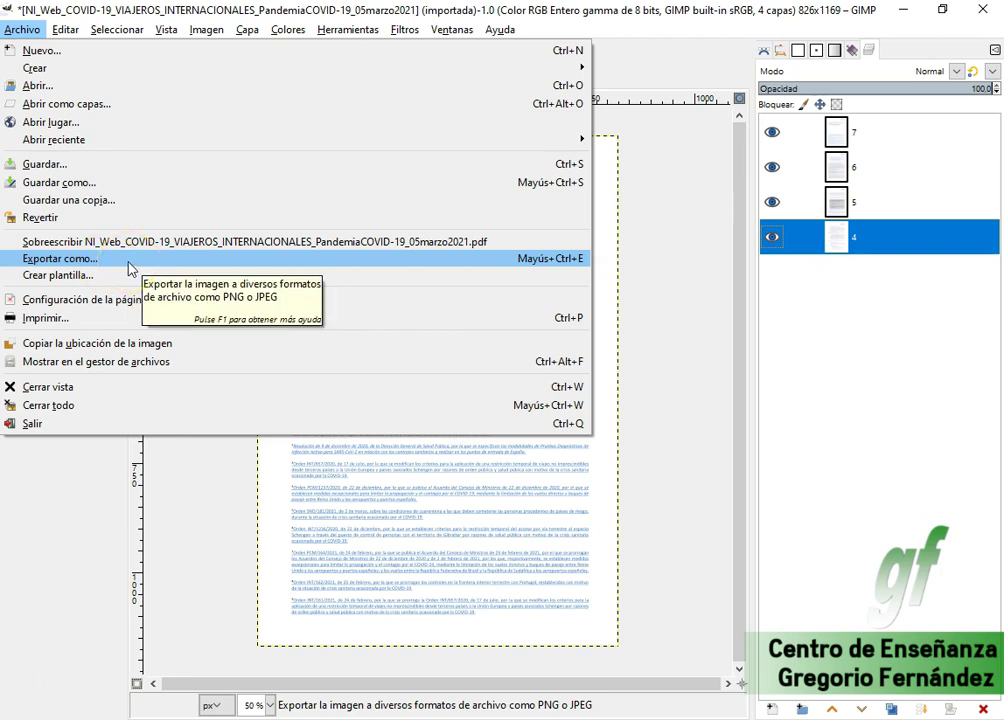
click(125, 240)
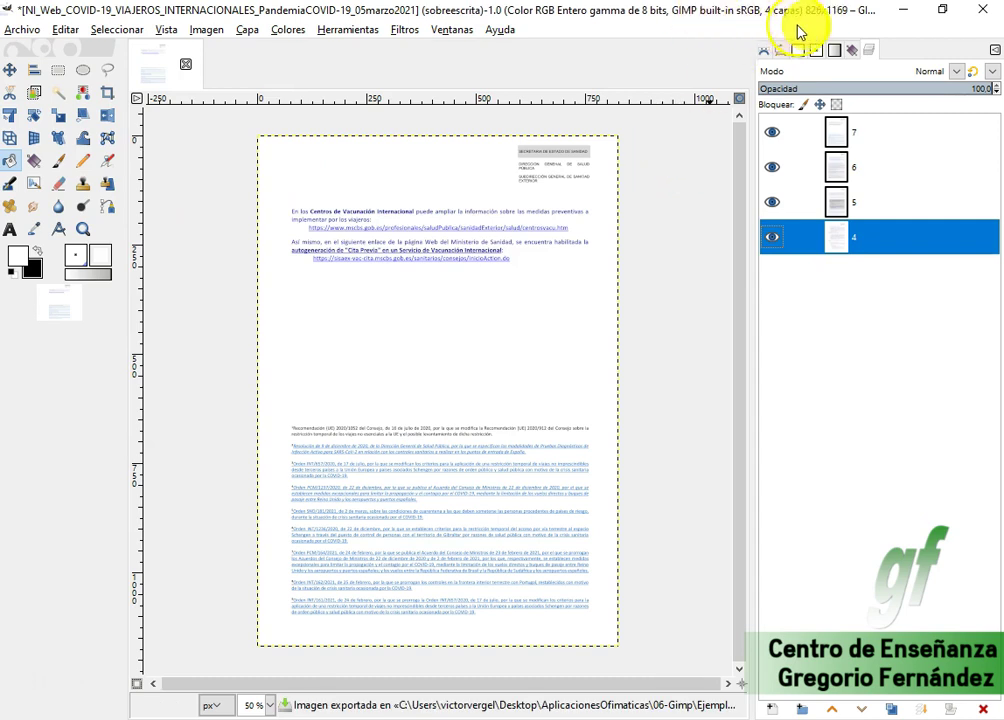
Minimize GIMP and open the overwritten PDF in Ejem12-GeneracionPDF with Adobe Reader.
click(903, 14)
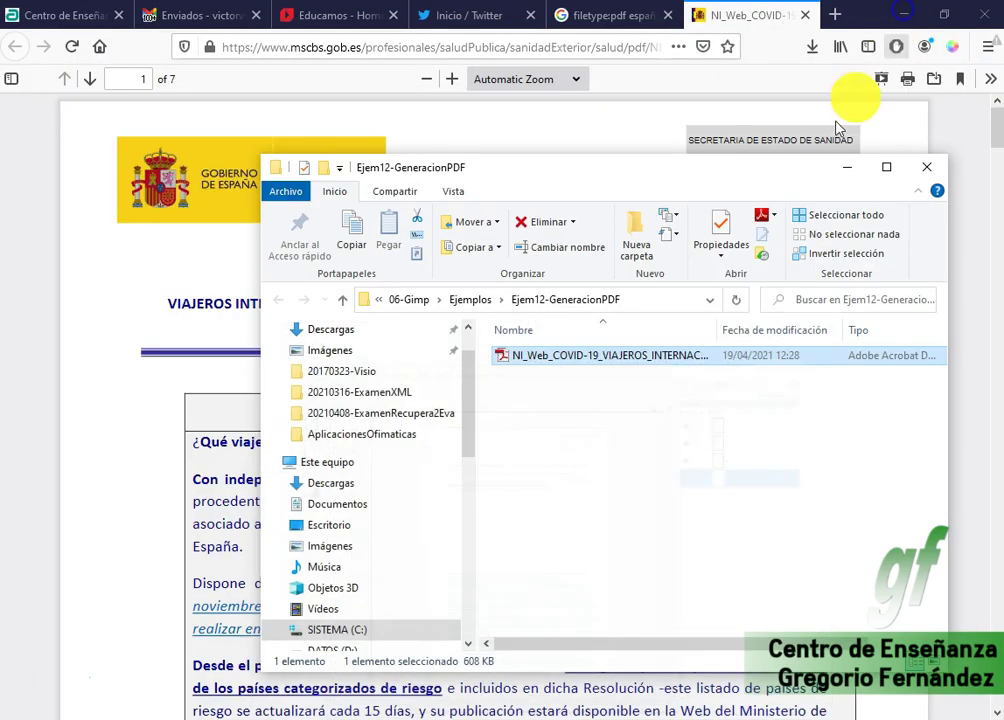
double_click(580, 360)
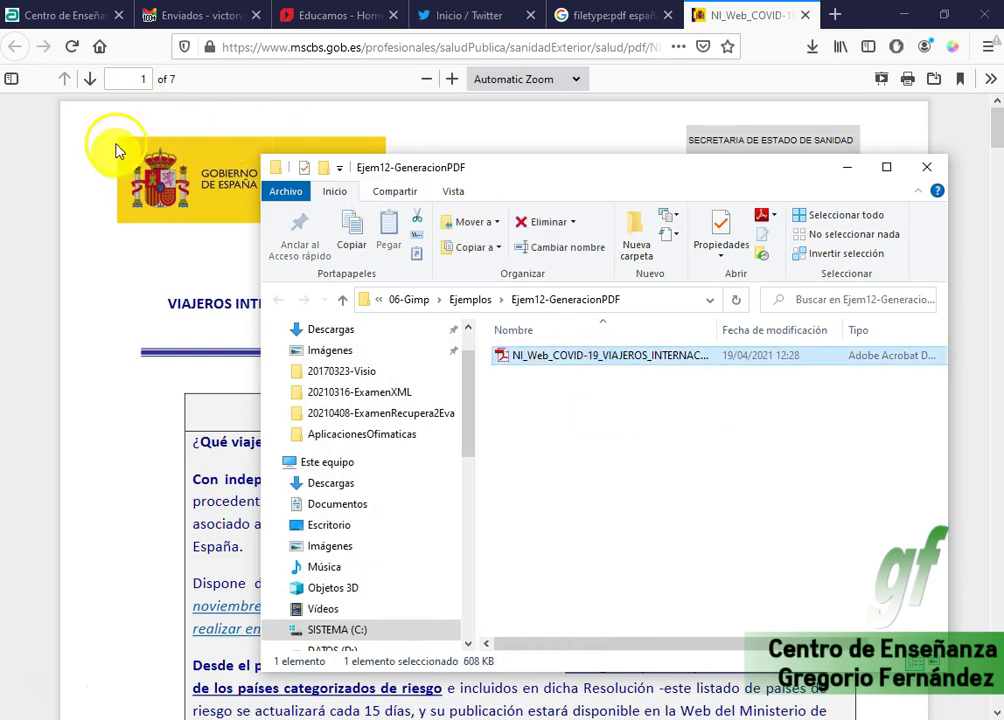
right_click(649, 360)
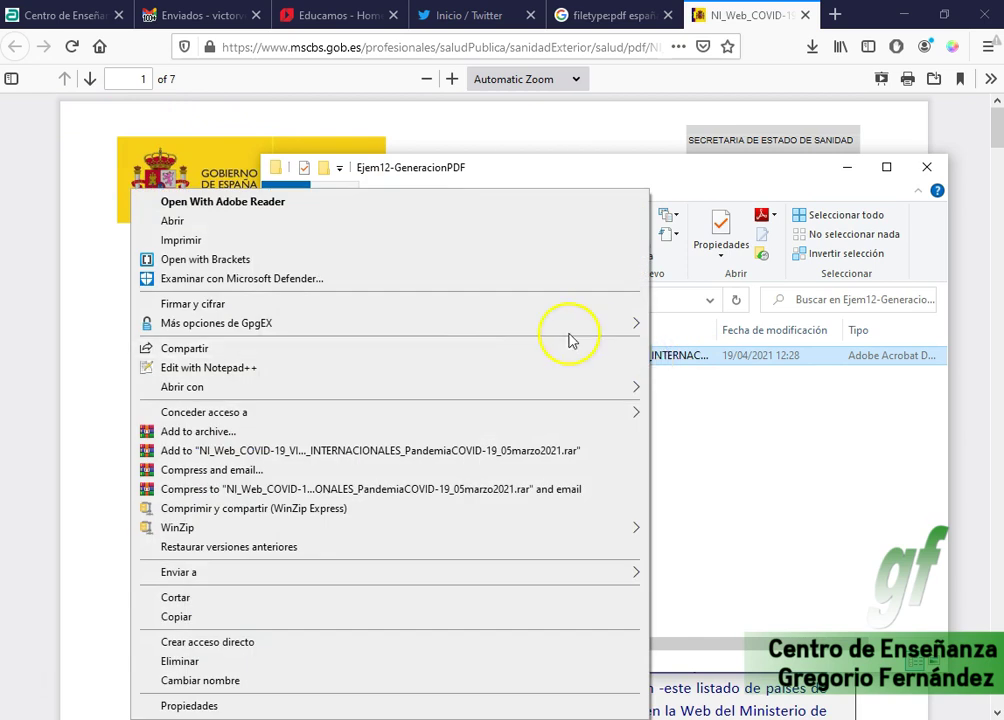
click(600, 392)
click(681, 389)
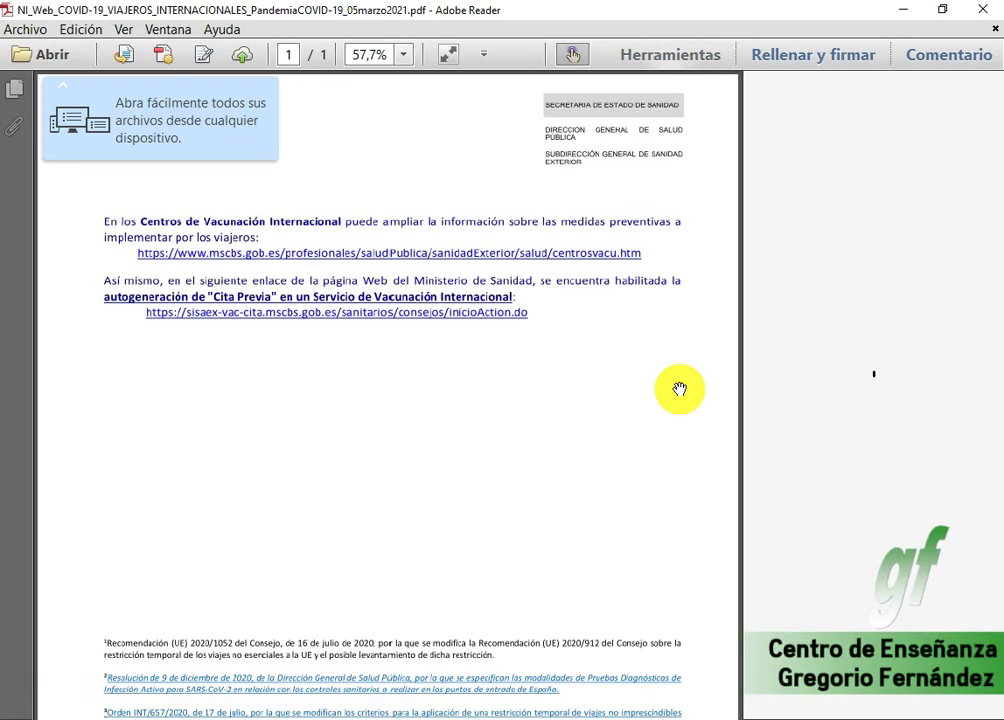
Scroll the overwritten PDF to confirm it has only one page, then minimize Adobe Reader.
scroll(470, 410, down, 3)
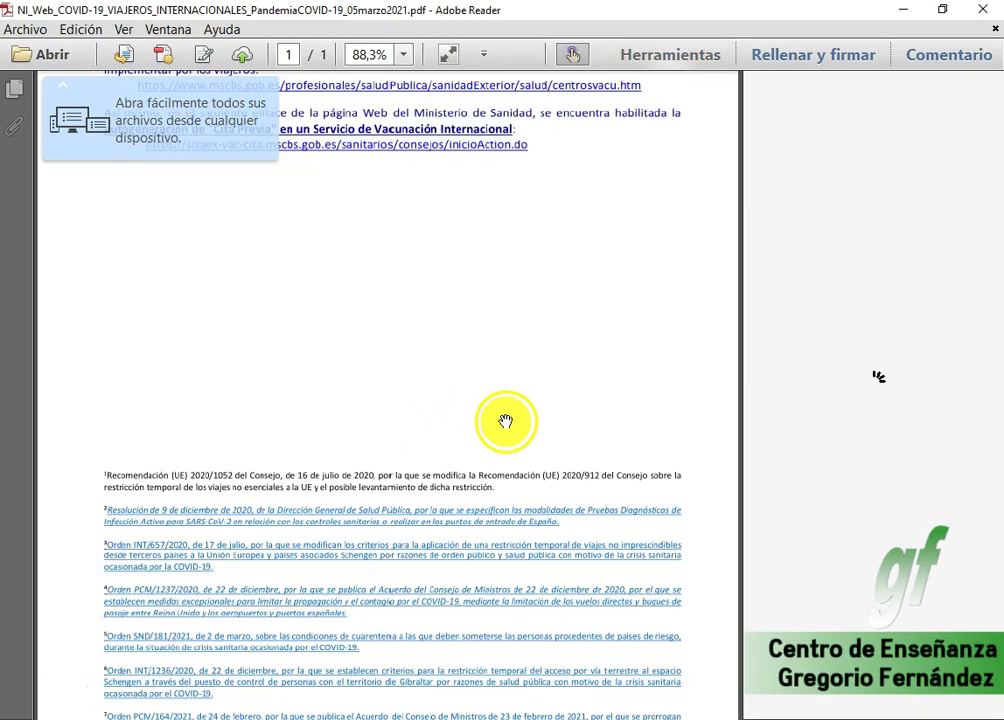
scroll(500, 420, up, 3)
scroll(598, 440, down, 5)
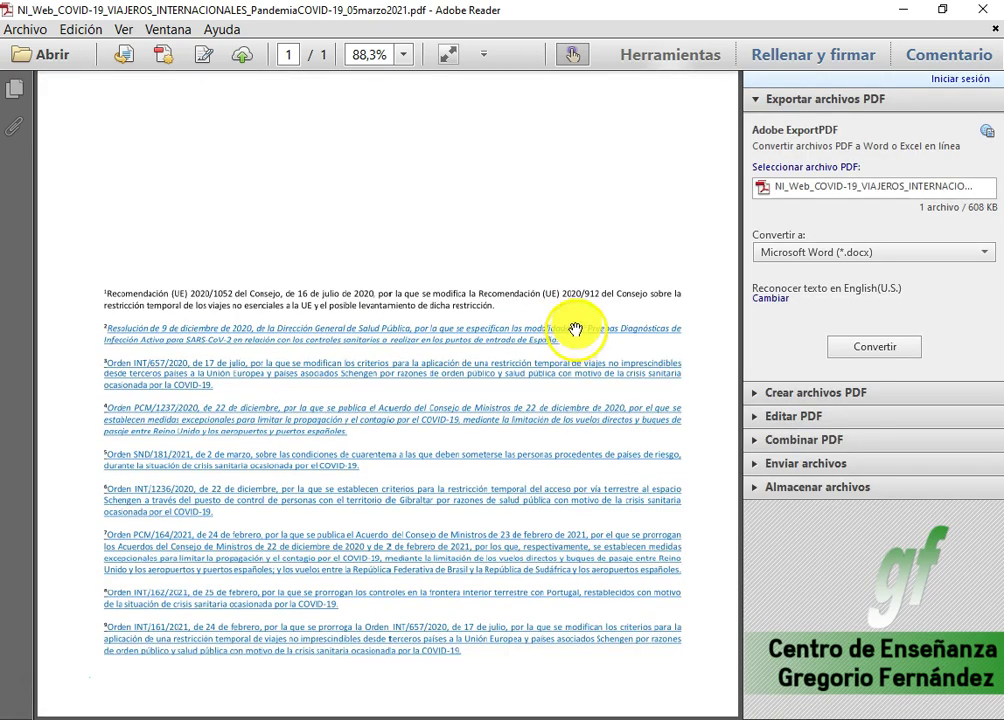
scroll(575, 330, up, 3)
scroll(549, 293, down, 3)
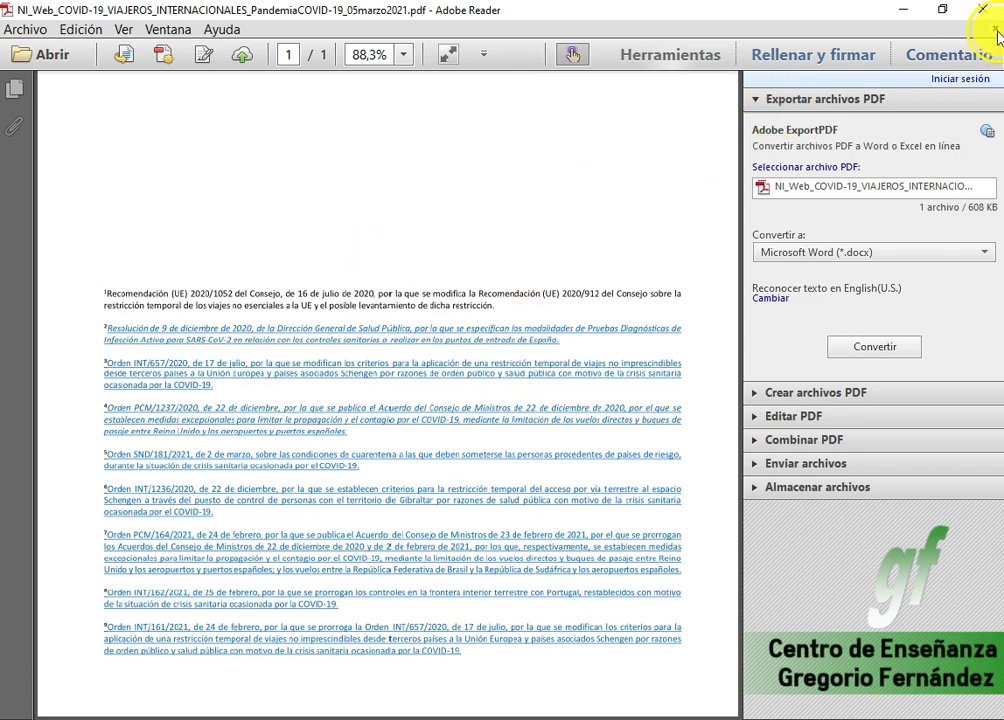
click(904, 11)
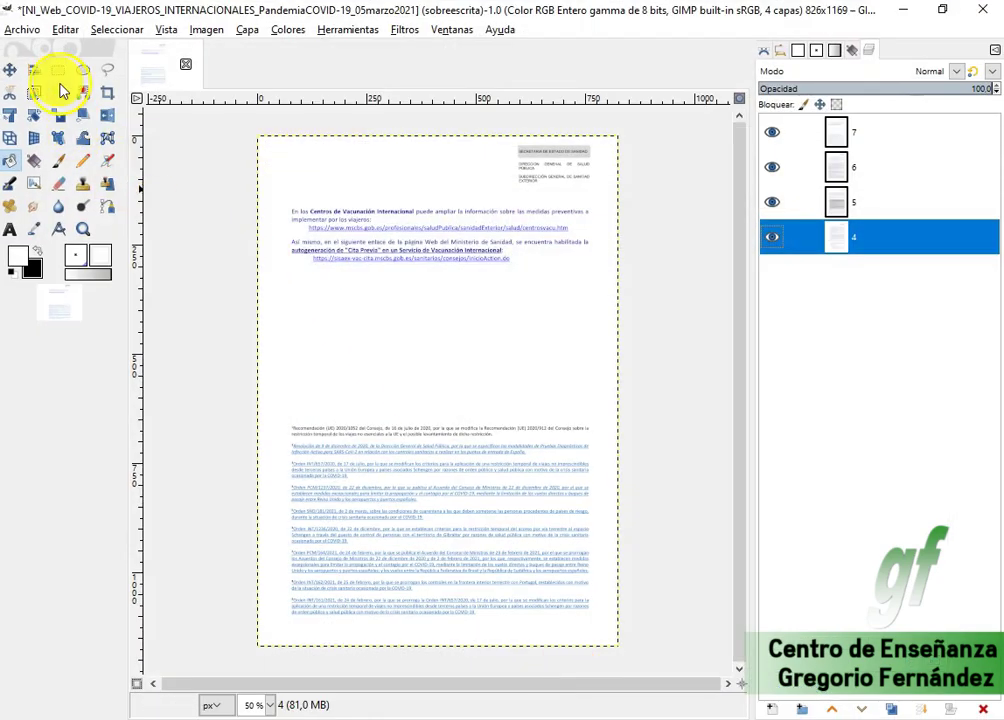
Export the image as DocumentoFinal.pdf with 'Capas como páginas' enabled.
click(22, 29)
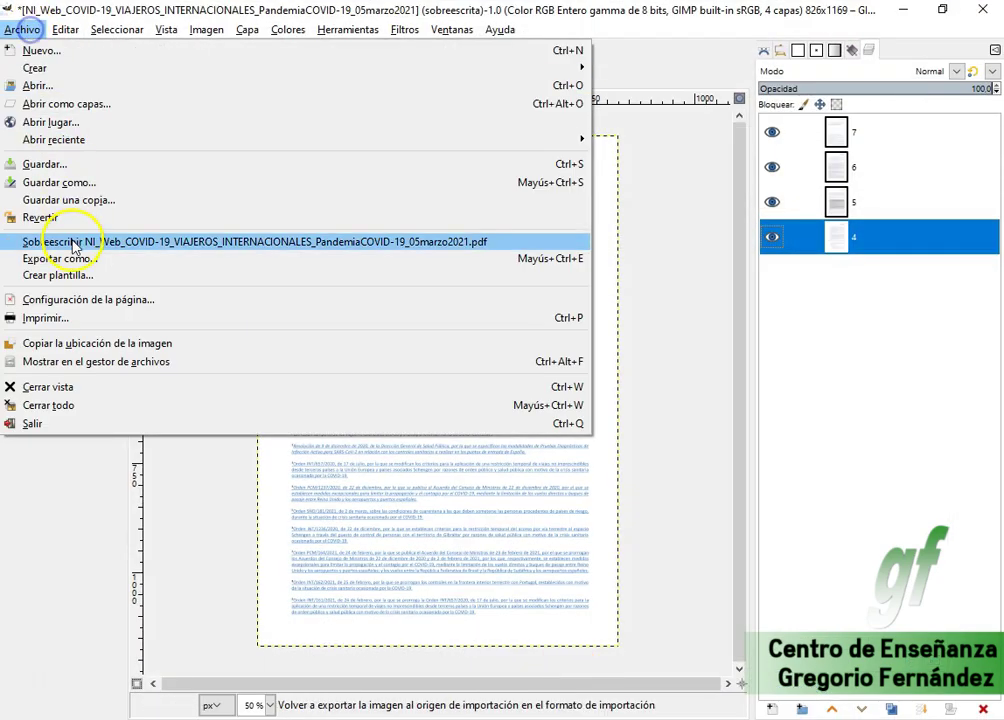
click(80, 259)
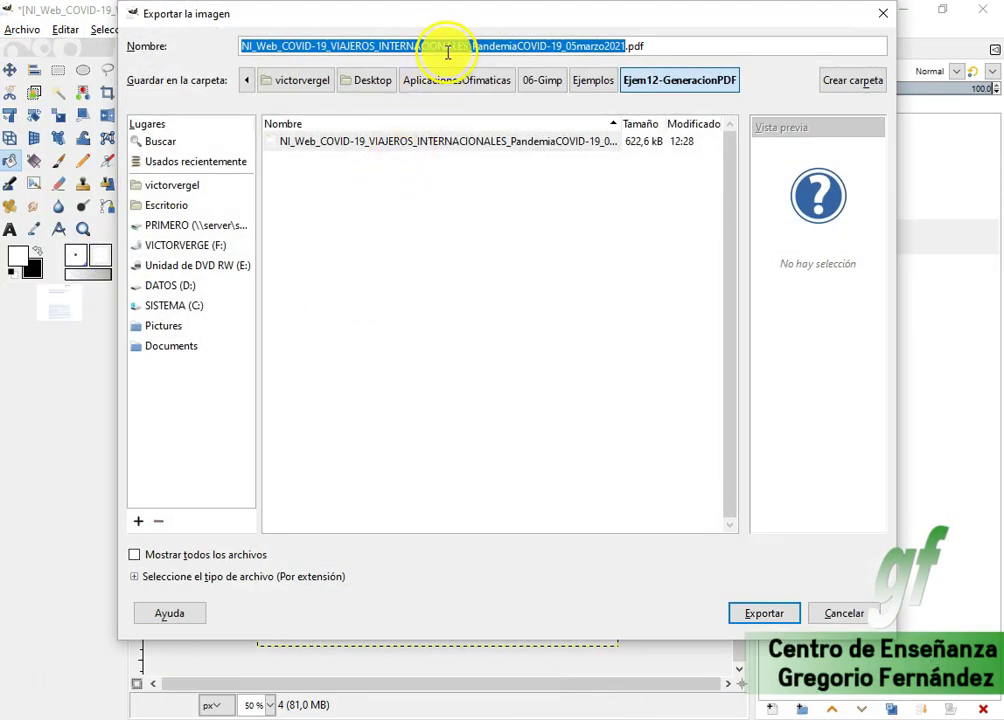
text(DocumentoFinal)
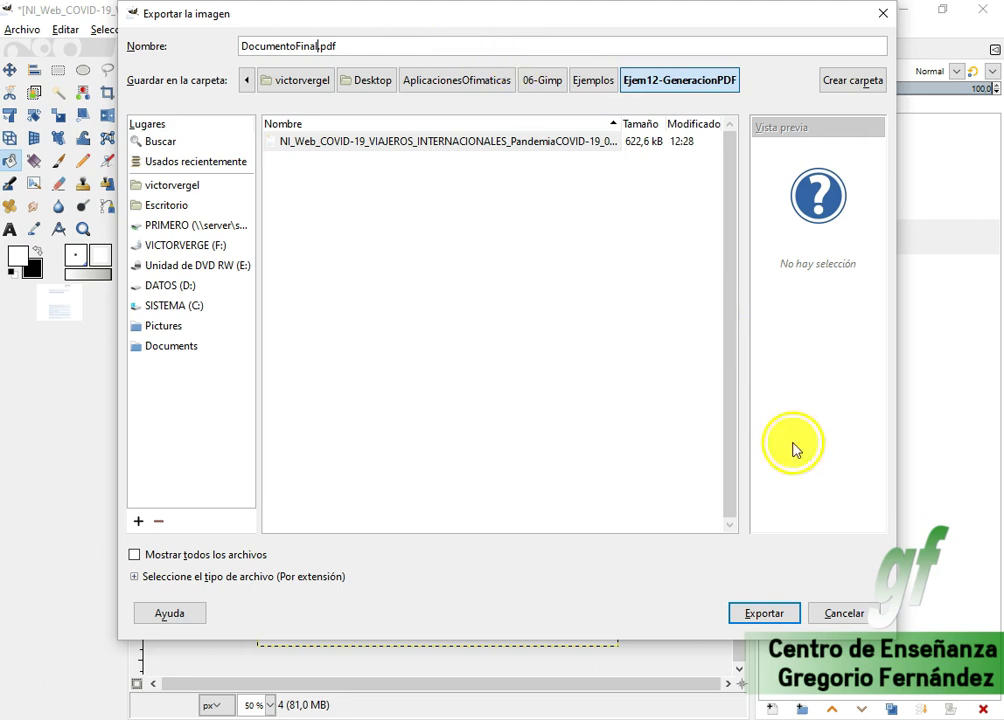
click(785, 610)
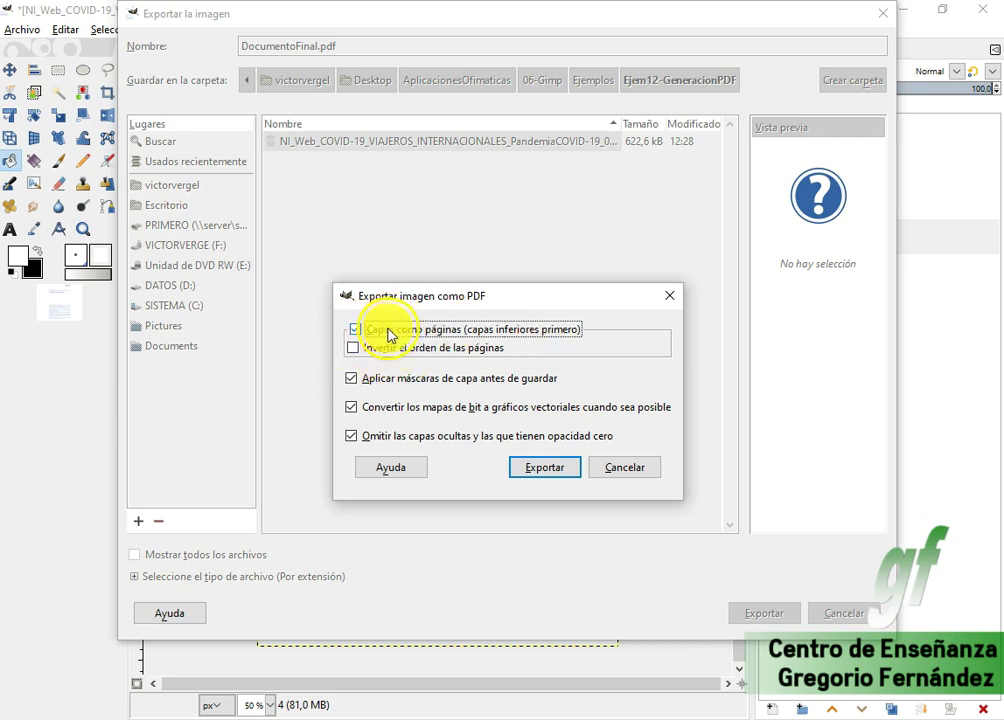
click(546, 478)
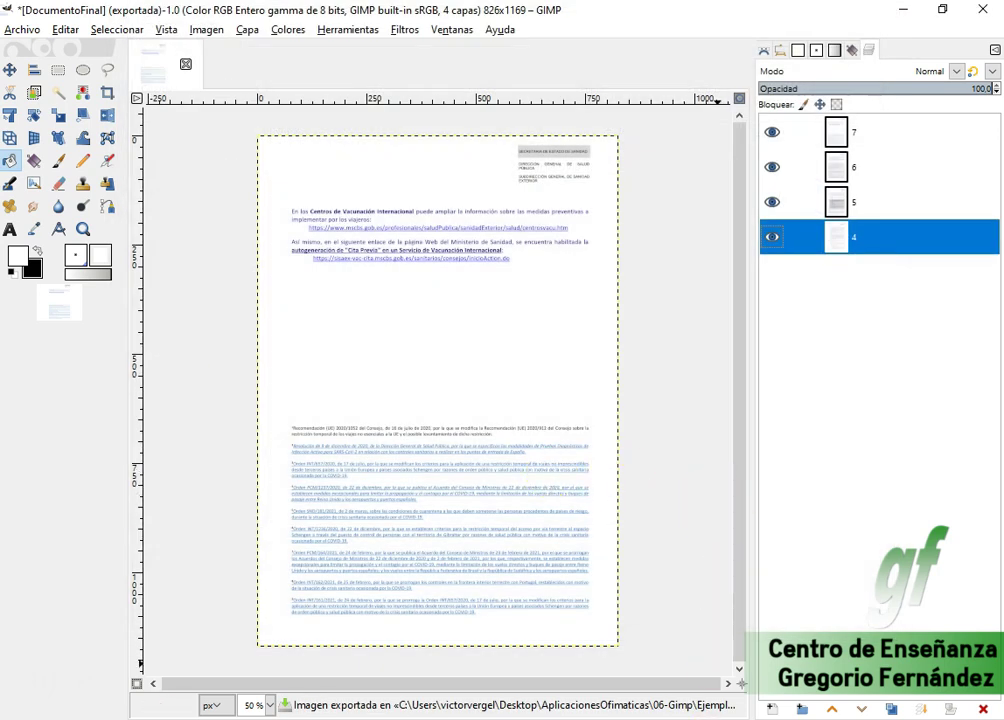
Open DocumentoFinal.pdf in Adobe Reader and scroll through all four pages.
click(497, 664)
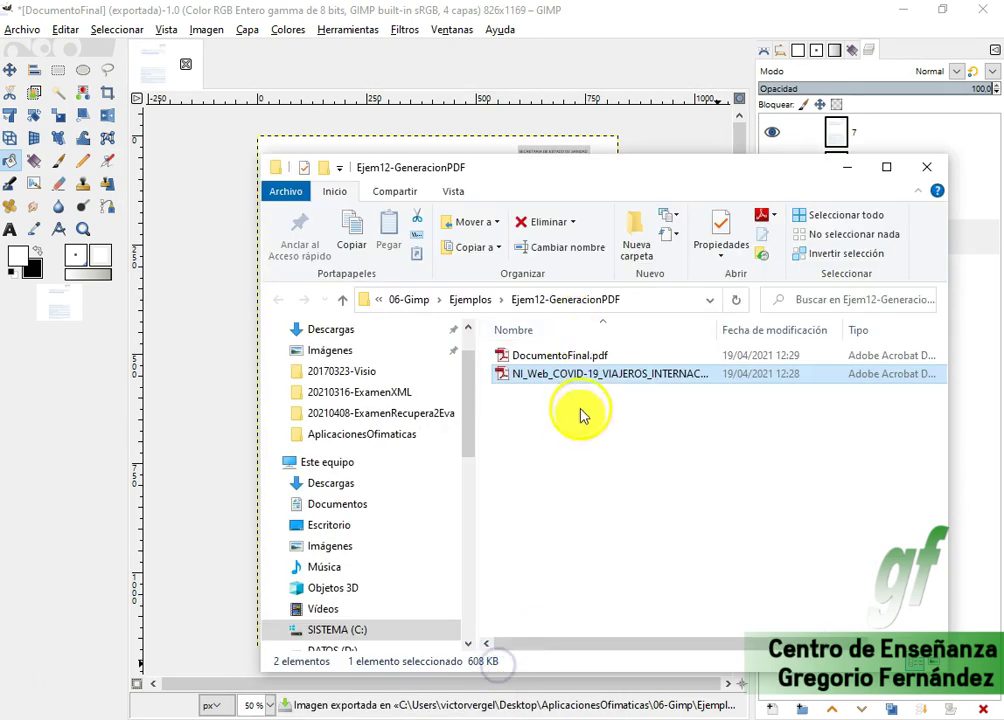
double_click(578, 356)
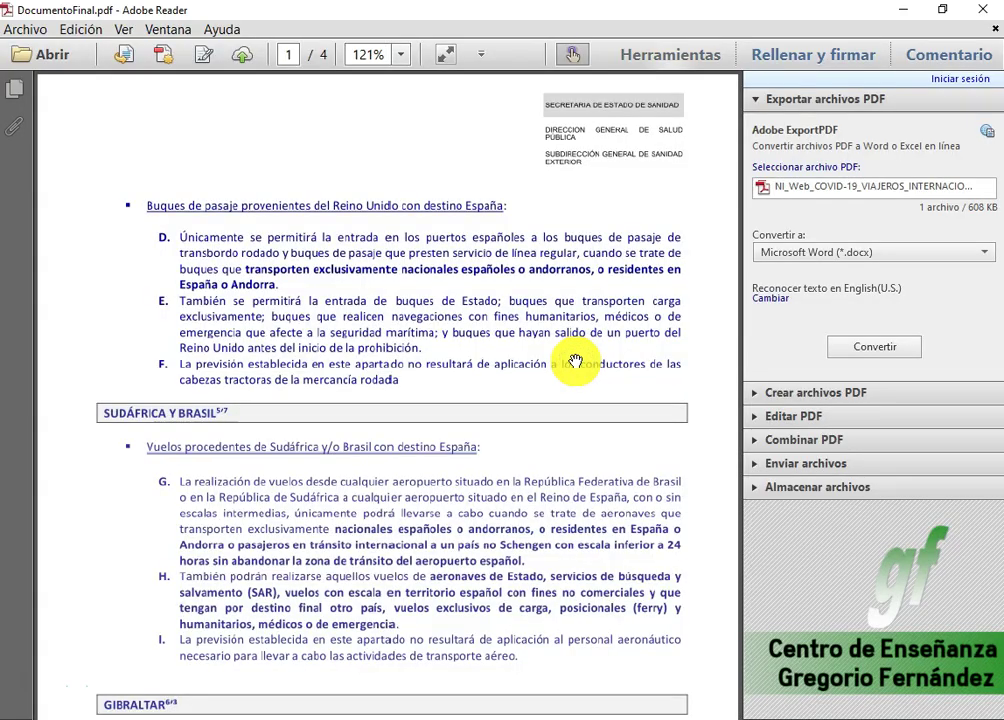
scroll(596, 531, down, 6)
scroll(587, 112, down, 6)
scroll(708, 197, down, 6)
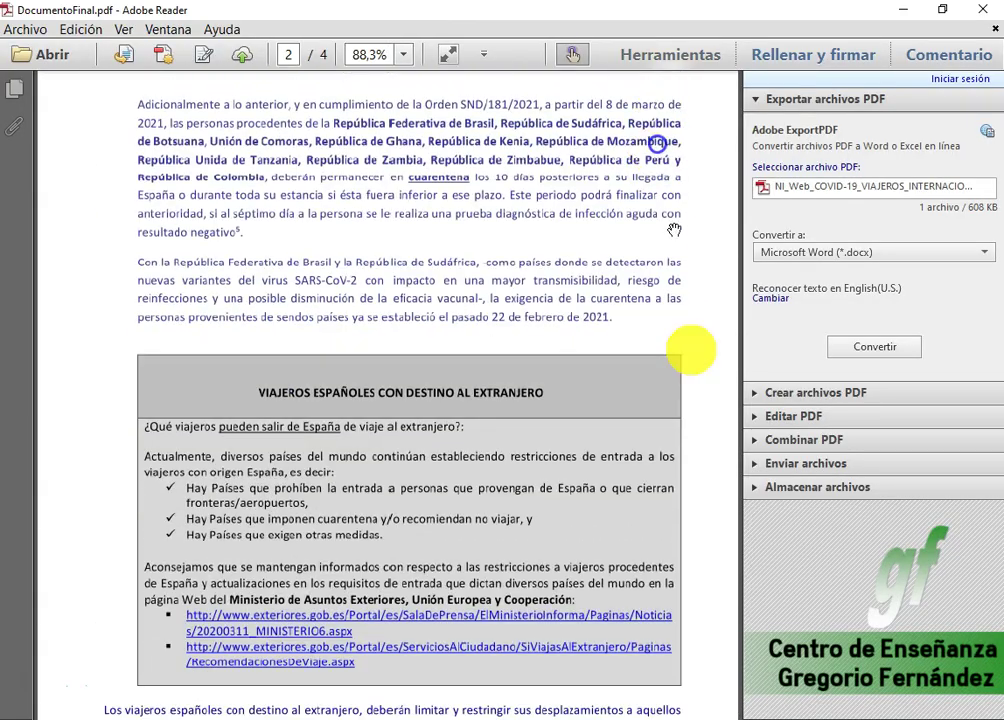
scroll(688, 349, down, 6)
scroll(594, 347, down, 5)
scroll(594, 576, down, 5)
scroll(594, 426, down, 6)
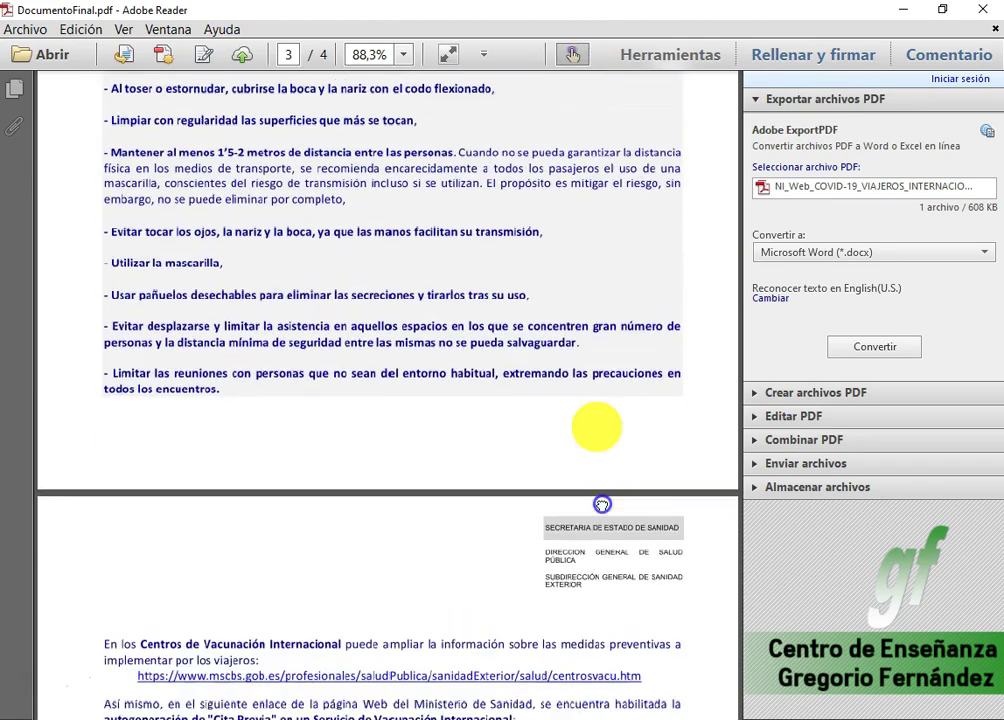
scroll(597, 393, down, 6)
scroll(597, 393, down, 3)
scroll(593, 309, down, 2)
scroll(585, 420, up, 10)
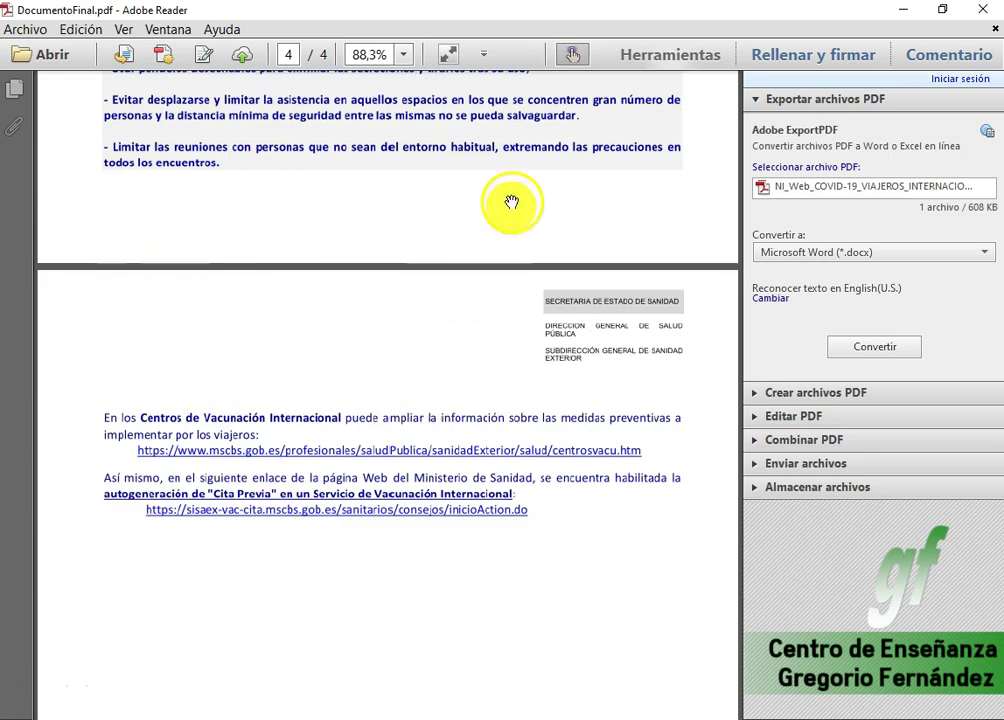
scroll(513, 400, up, 10)
scroll(477, 587, up, 10)
scroll(511, 545, up, 5)
scroll(498, 556, up, 10)
scroll(498, 556, up, 3)
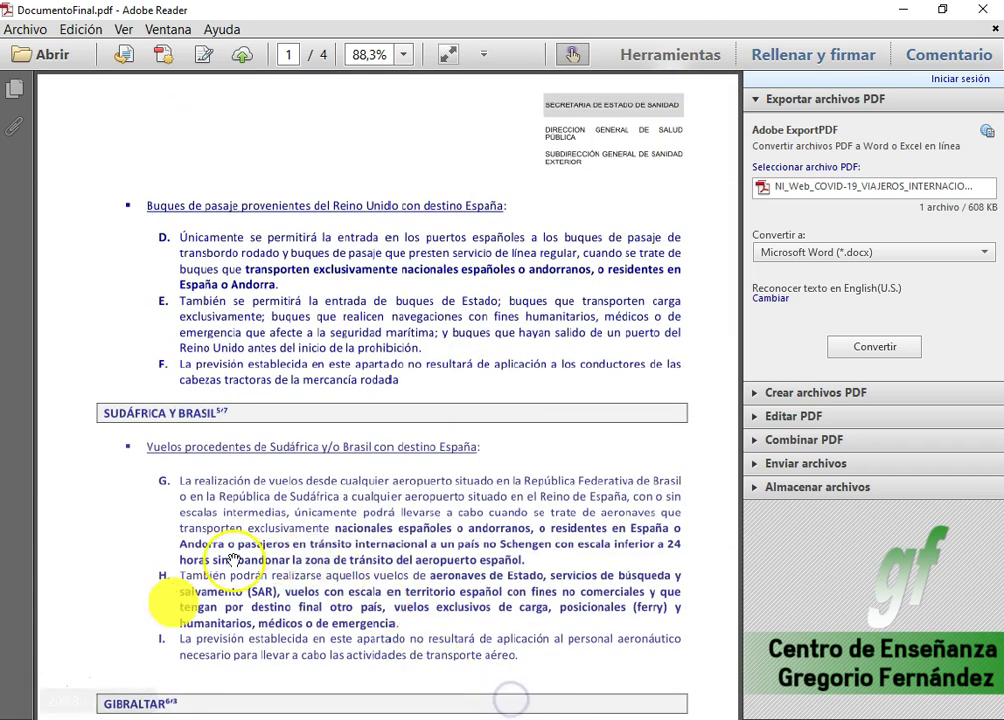